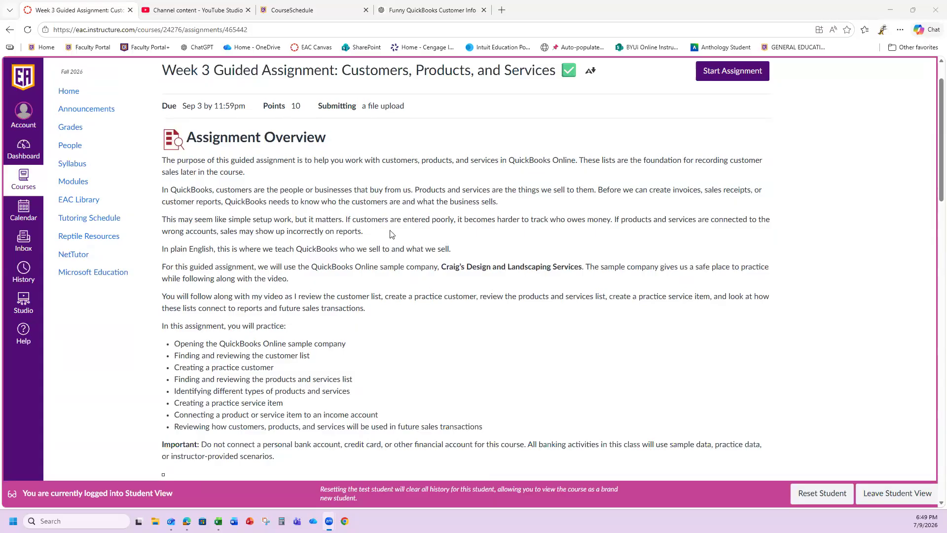
- Scroll the Week 3 assignment page down to the Guidelines and Steps to Complete list
{"action": "scroll", "coordinate": [388, 239], "scroll_direction": "down", "scroll_amount": 1}
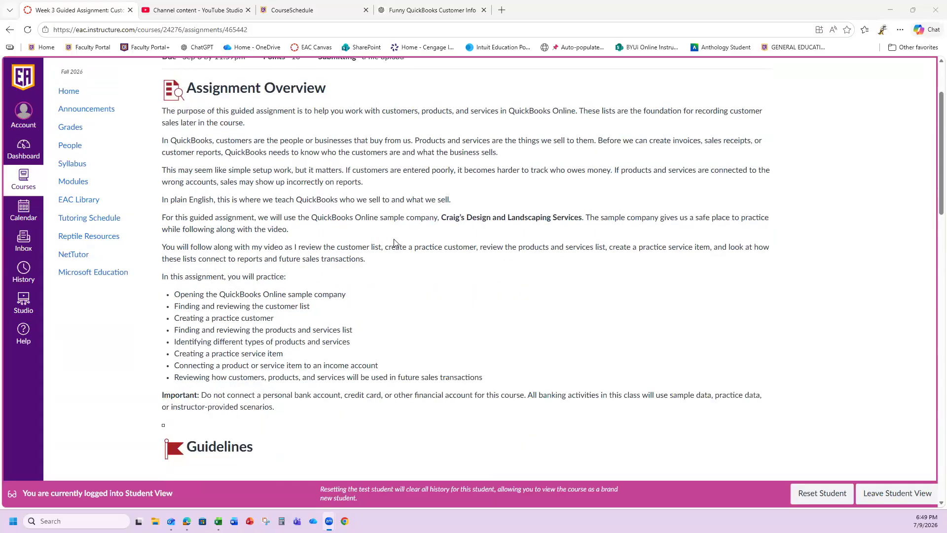
{"action": "scroll", "coordinate": [395, 243], "scroll_direction": "down", "scroll_amount": 2}
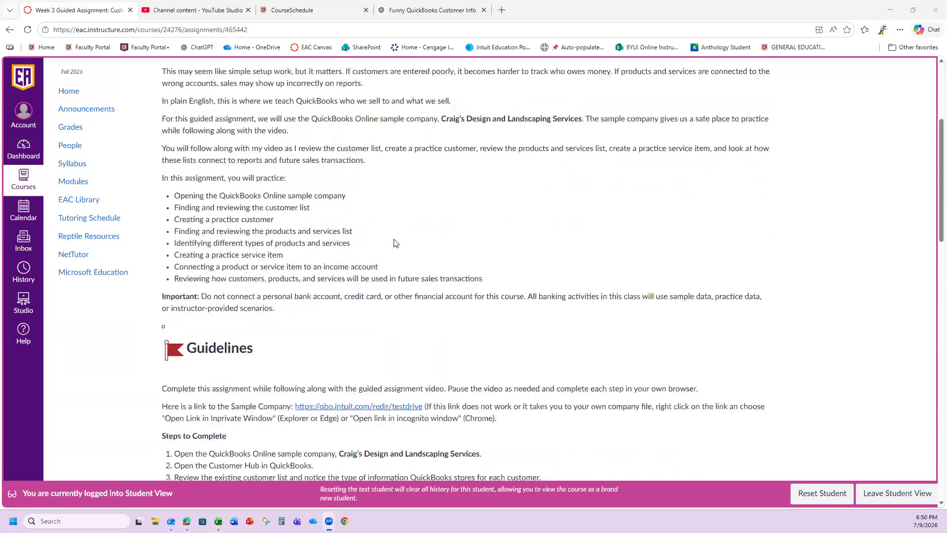
{"action": "scroll", "coordinate": [395, 242], "scroll_direction": "down", "scroll_amount": 5}
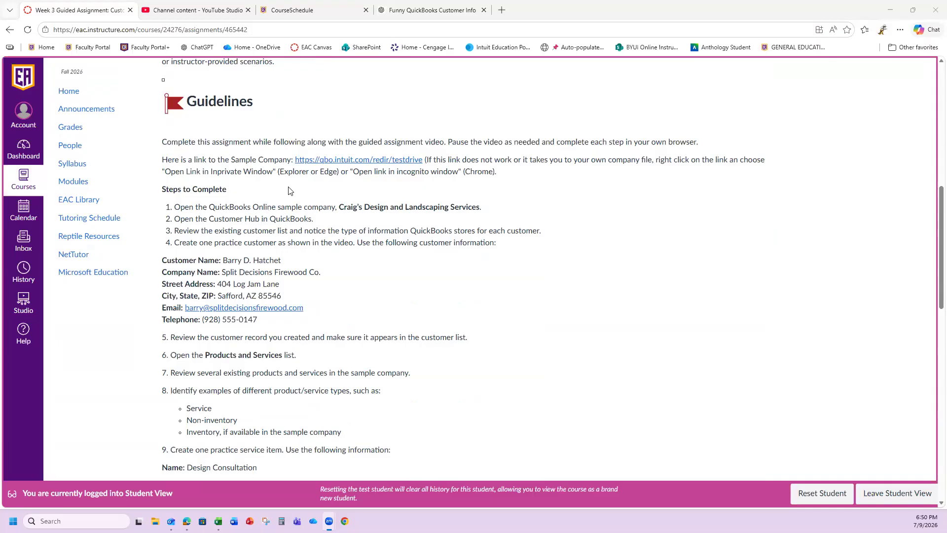
- Open the QuickBooks test-drive link in an Edge InPrivate window after the regular tab errors
{"action": "left_click", "coordinate": [366, 165]}
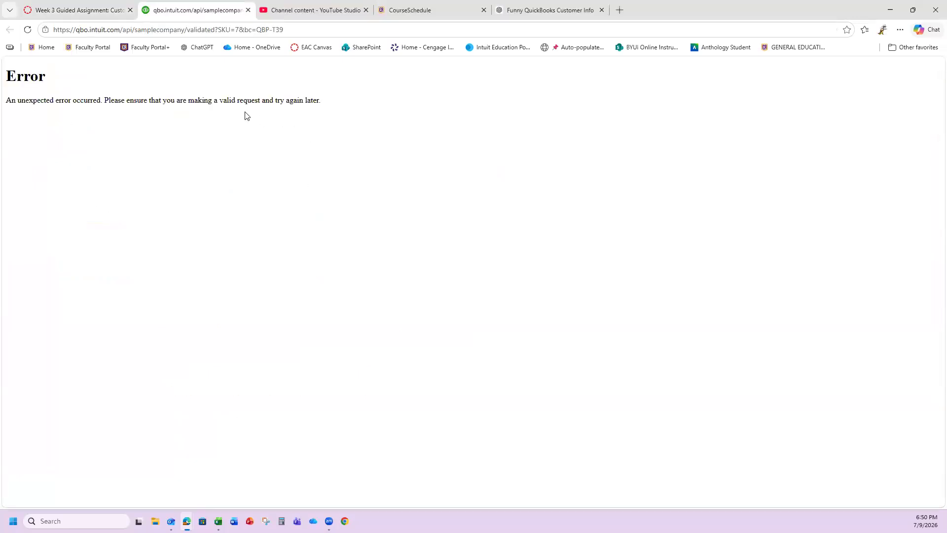
{"action": "left_click", "coordinate": [248, 10]}
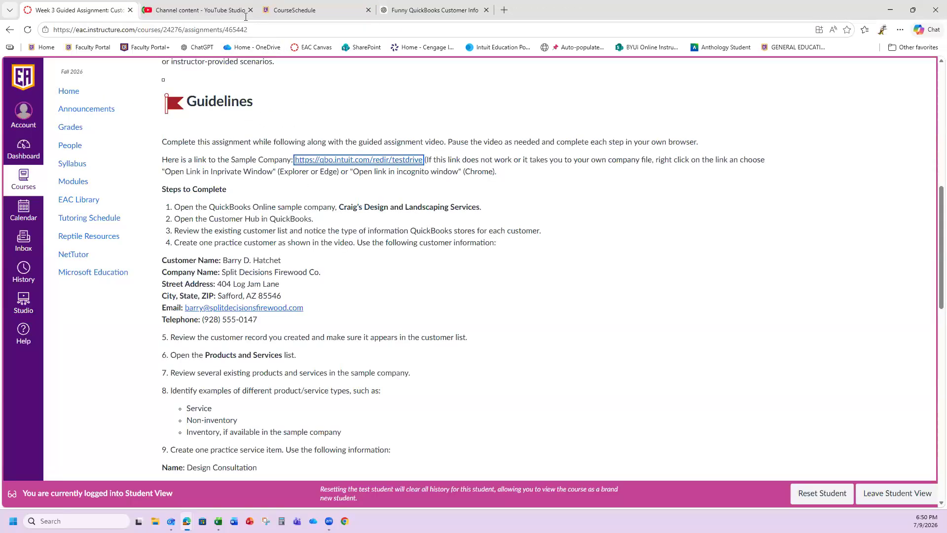
{"action": "right_click", "coordinate": [327, 161]}
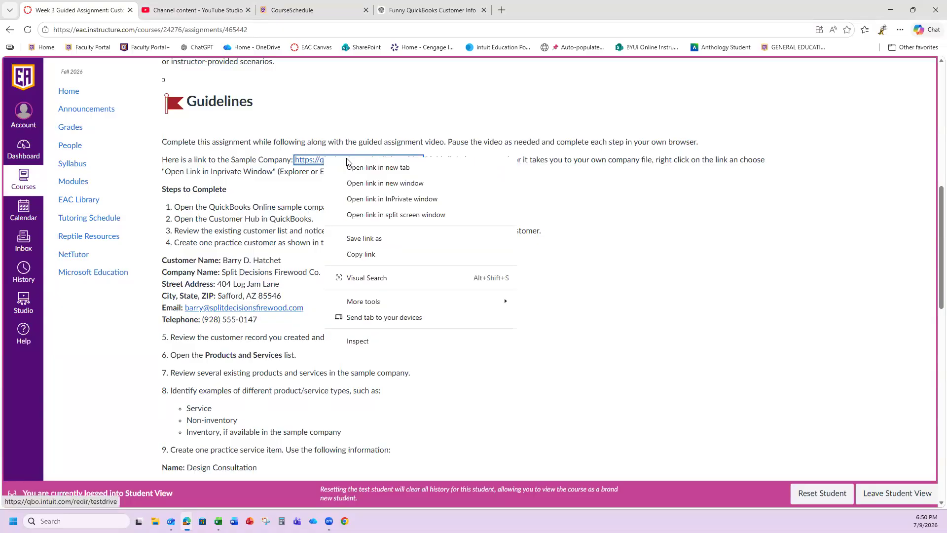
{"action": "left_click", "coordinate": [406, 200]}
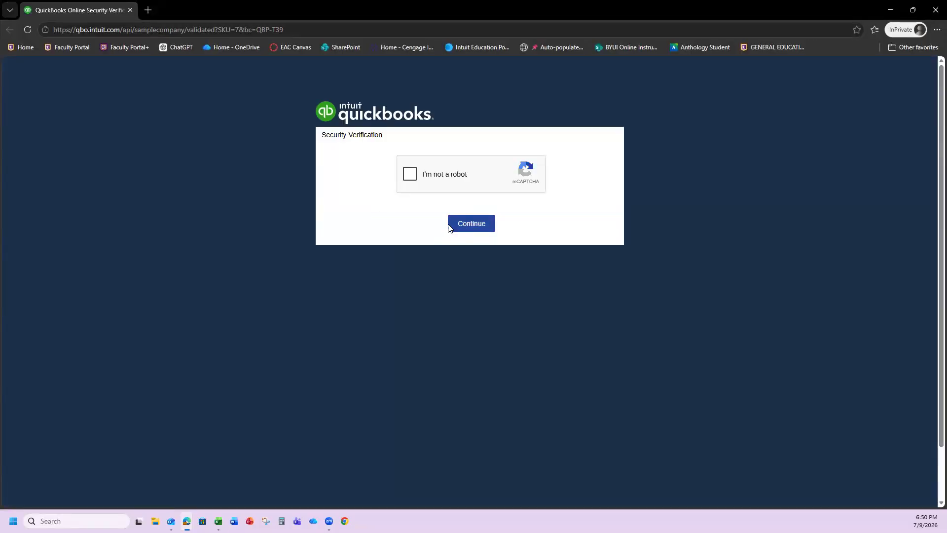
- Pass the reCAPTCHA by selecting all crosswalk images, then continue into the sample company
{"action": "left_click", "coordinate": [409, 176]}
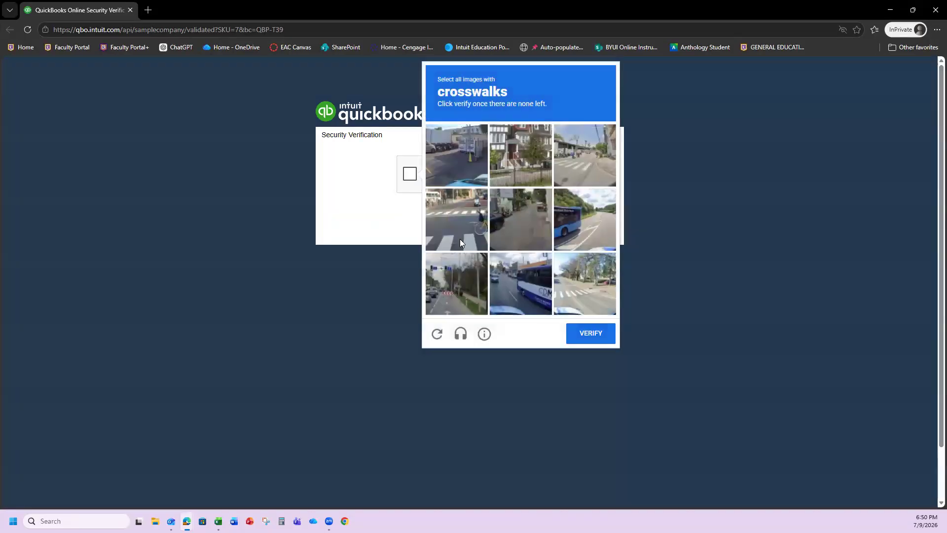
{"action": "left_click", "coordinate": [454, 228]}
{"action": "left_click", "coordinate": [592, 157]}
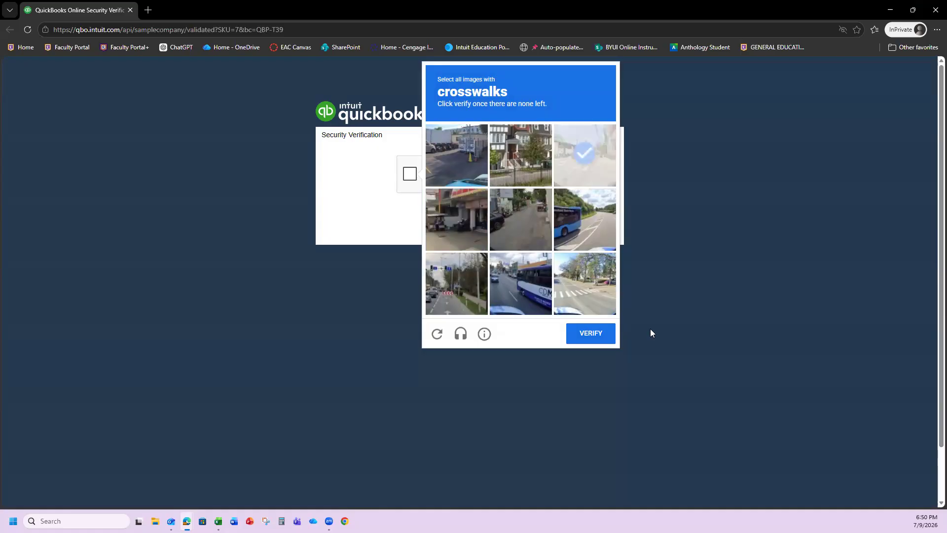
{"action": "left_click", "coordinate": [588, 294]}
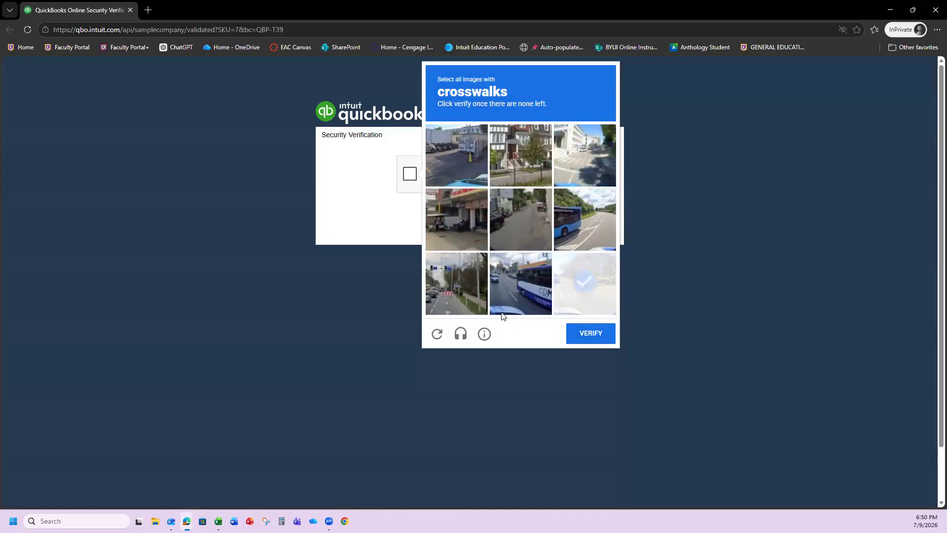
{"action": "left_click", "coordinate": [588, 333]}
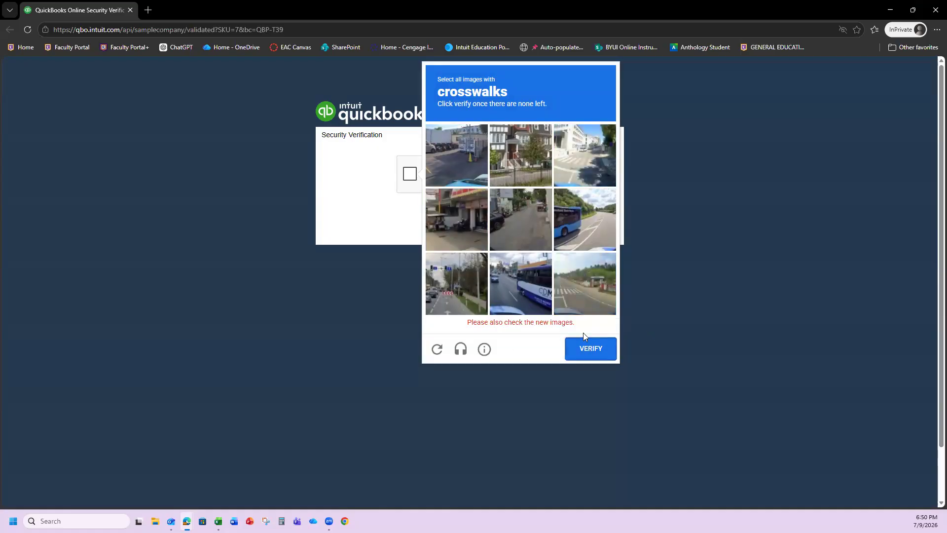
{"action": "left_click", "coordinate": [582, 289]}
{"action": "left_click", "coordinate": [584, 159]}
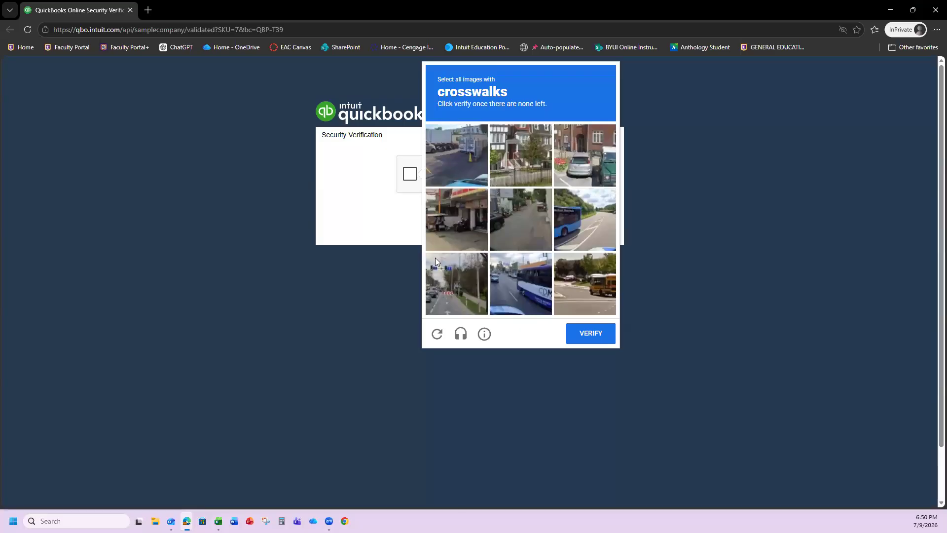
{"action": "left_click", "coordinate": [575, 328]}
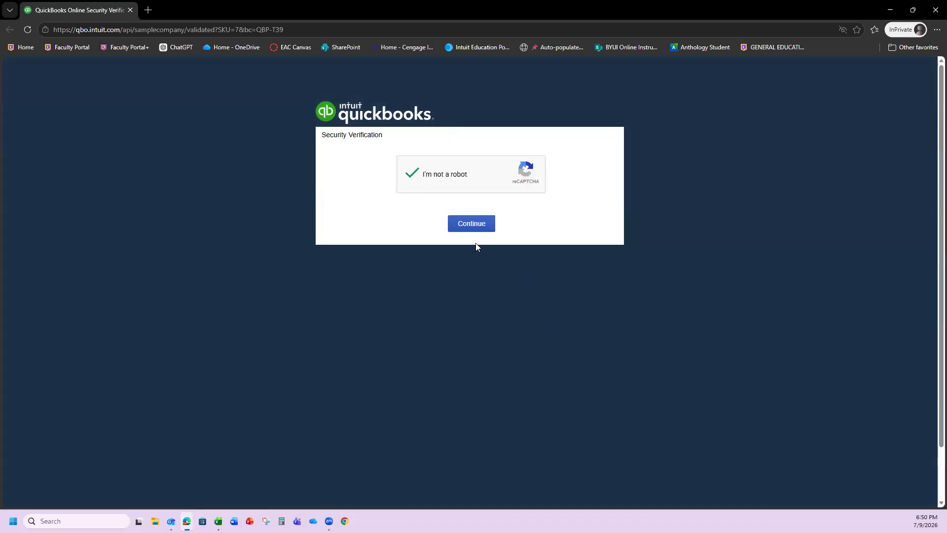
{"action": "left_click", "coordinate": [480, 224]}
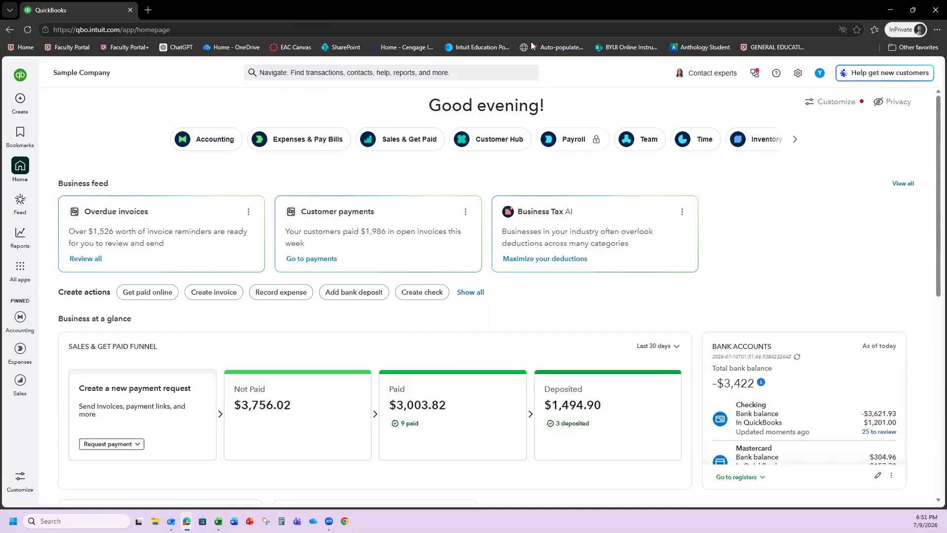
- Minimize the Canvas window and maximize QuickBooks so the sample company dashboard fills the screen
{"action": "double_click", "coordinate": [545, 16]}
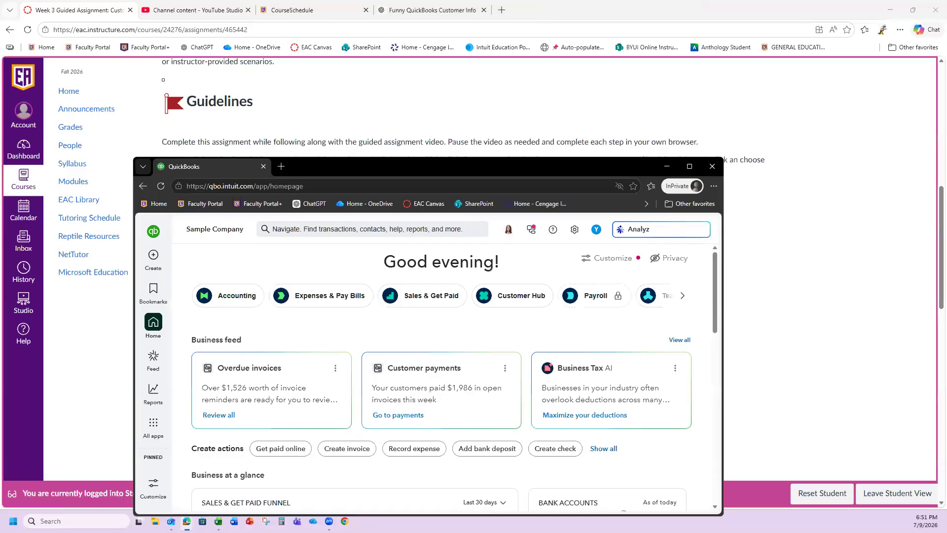
{"action": "left_click", "coordinate": [890, 10]}
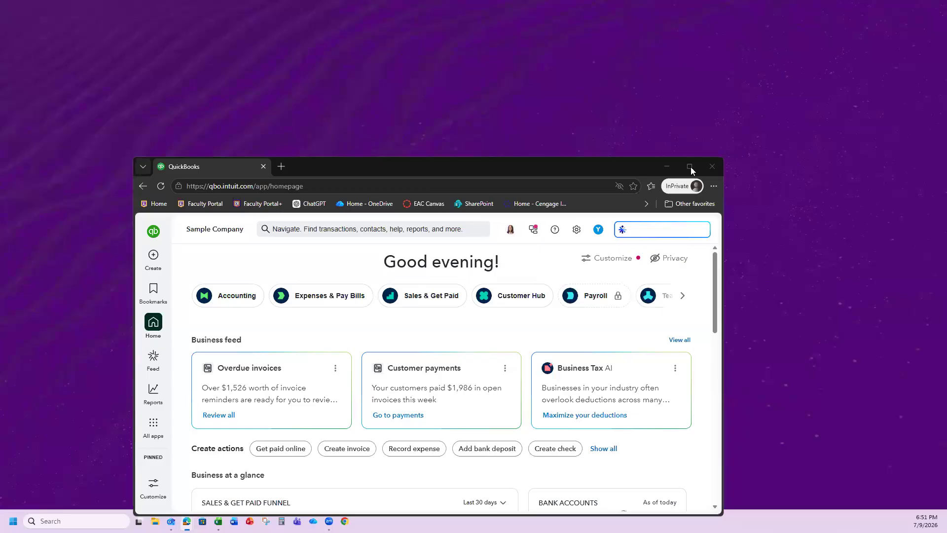
{"action": "key", "text": "super+Up"}
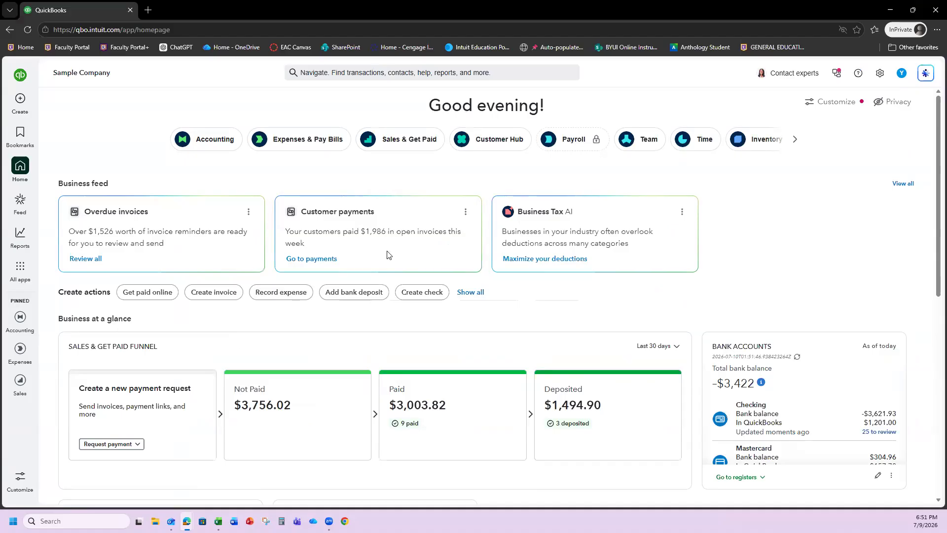
- Open Customers & leads from the Customer Hub and scroll through the 29 customers
{"action": "left_click", "coordinate": [499, 139]}
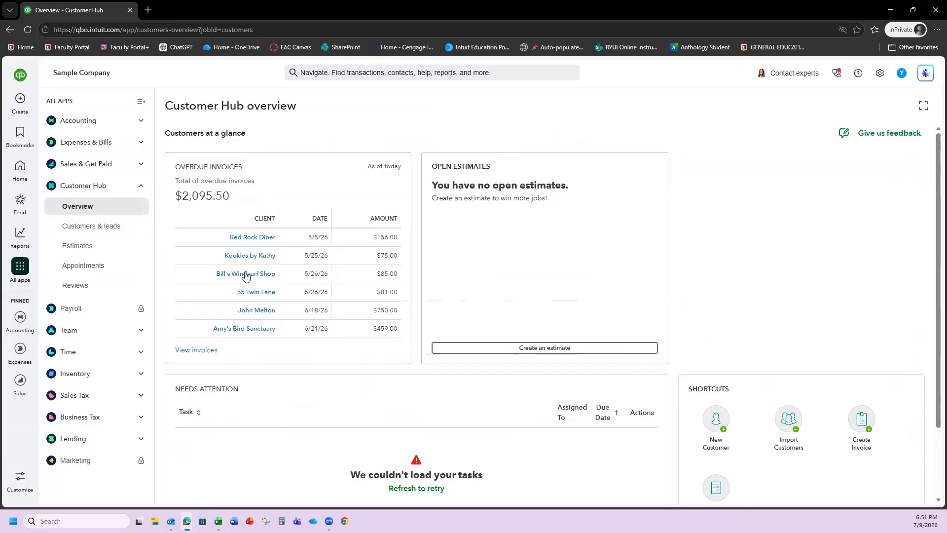
{"action": "left_click", "coordinate": [81, 228]}
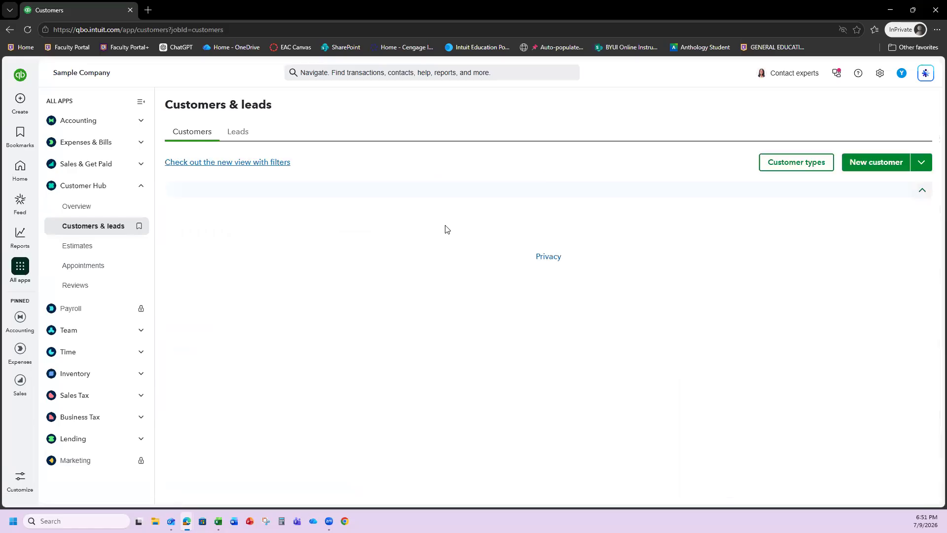
{"action": "scroll", "coordinate": [335, 254], "scroll_direction": "down", "scroll_amount": 3}
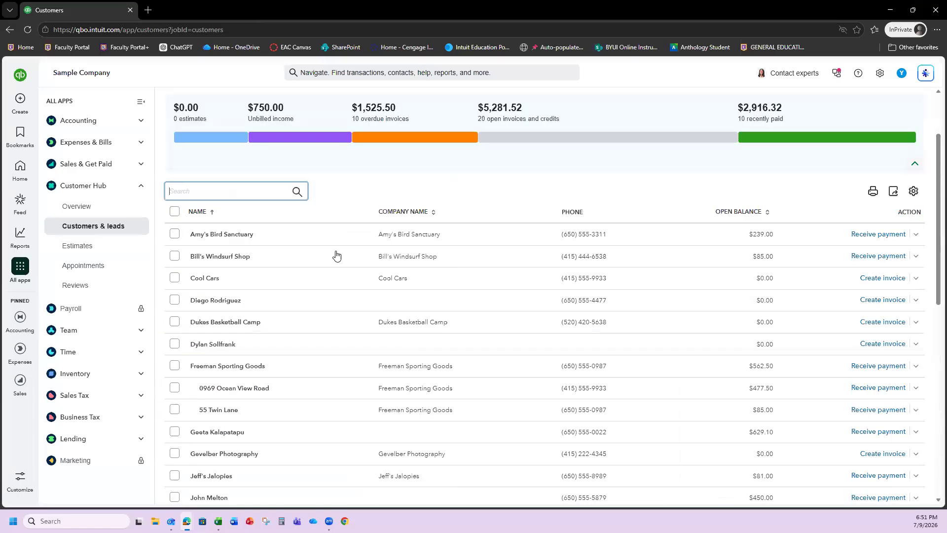
{"action": "scroll", "coordinate": [302, 256], "scroll_direction": "down", "scroll_amount": 7}
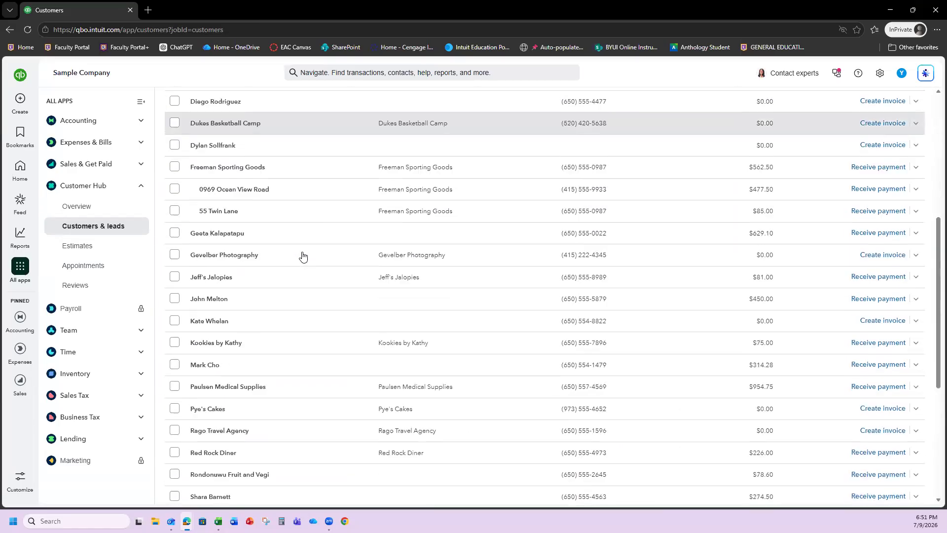
{"action": "scroll", "coordinate": [311, 254], "scroll_direction": "up", "scroll_amount": 5}
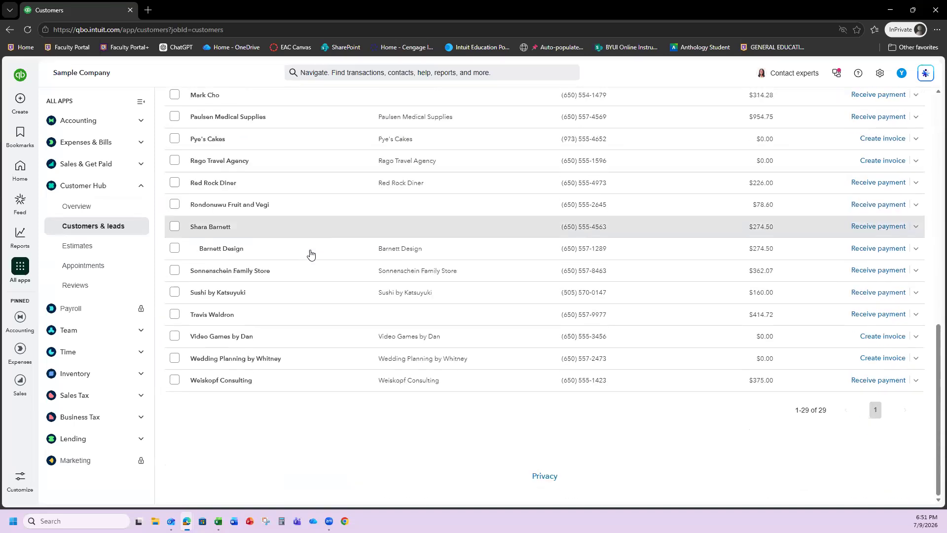
{"action": "scroll", "coordinate": [311, 254], "scroll_direction": "up", "scroll_amount": 4}
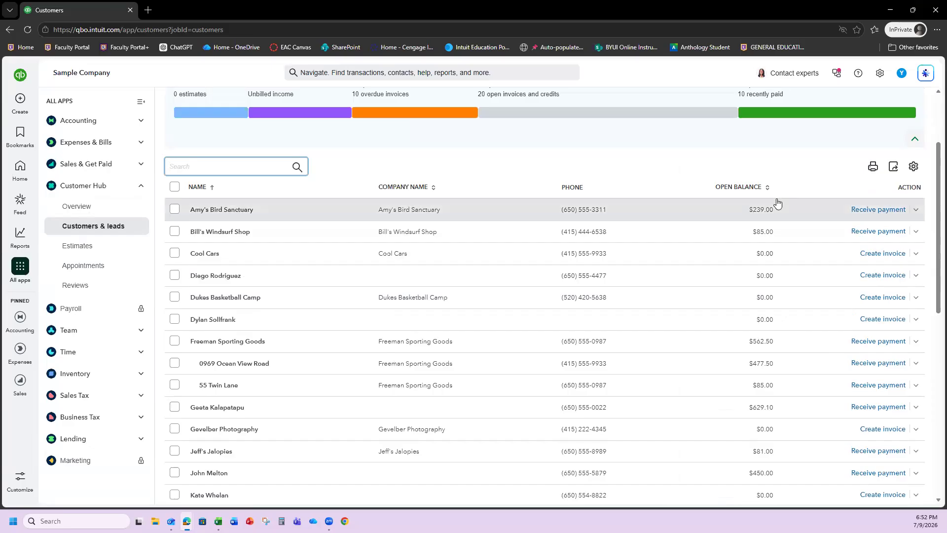
{"action": "left_click", "coordinate": [912, 168]}
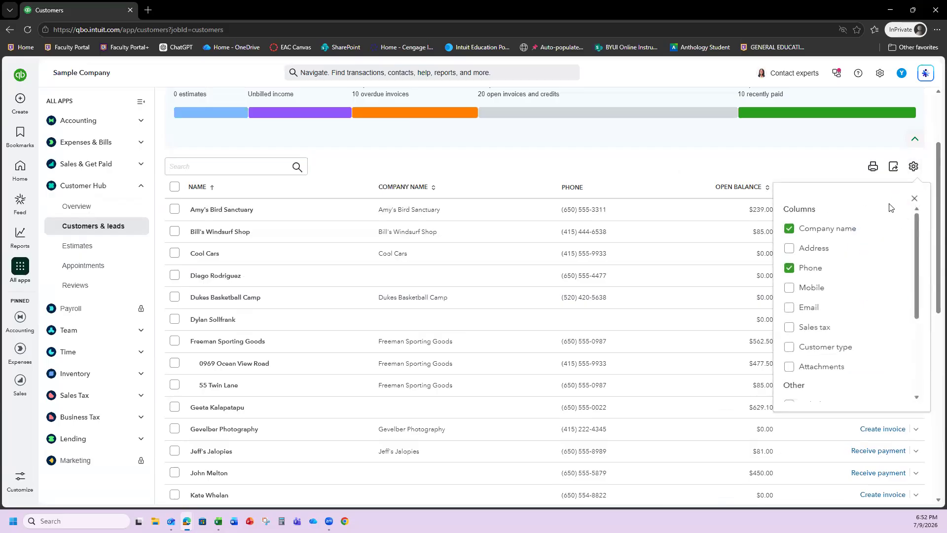
{"action": "left_click", "coordinate": [914, 199]}
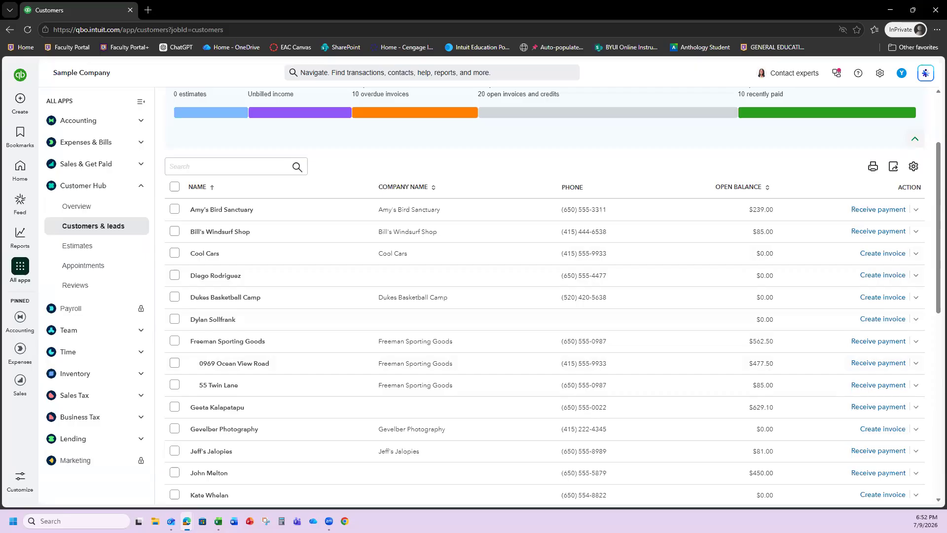
{"action": "scroll", "coordinate": [419, 314], "scroll_direction": "up", "scroll_amount": 3}
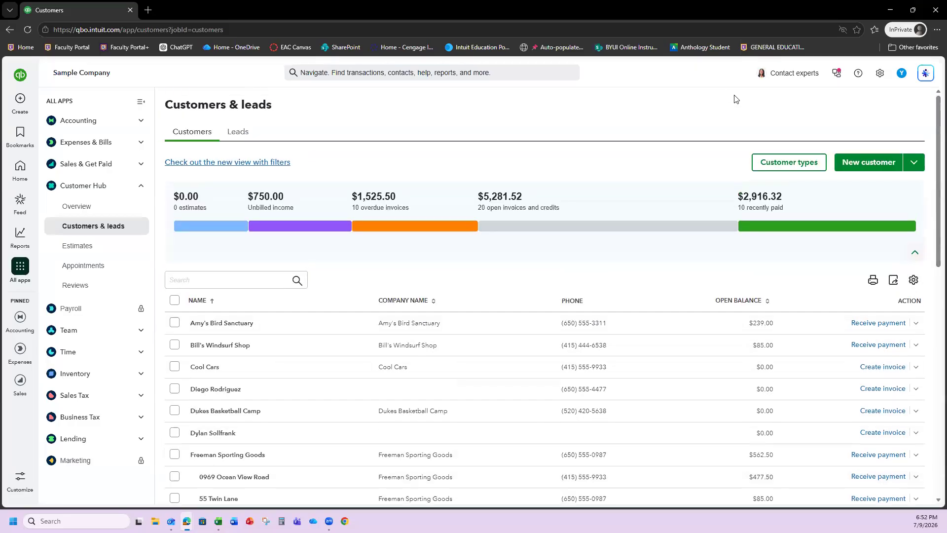
- Start a new customer with the contact's name, company Split Decisions Firewood Co., and default display name
{"action": "left_click", "coordinate": [868, 166]}
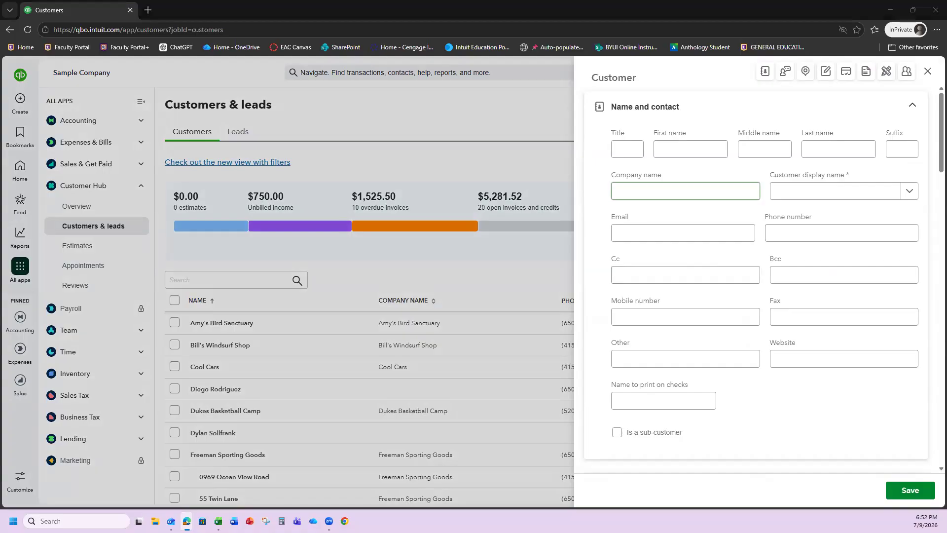
{"action": "left_click", "coordinate": [681, 152]}
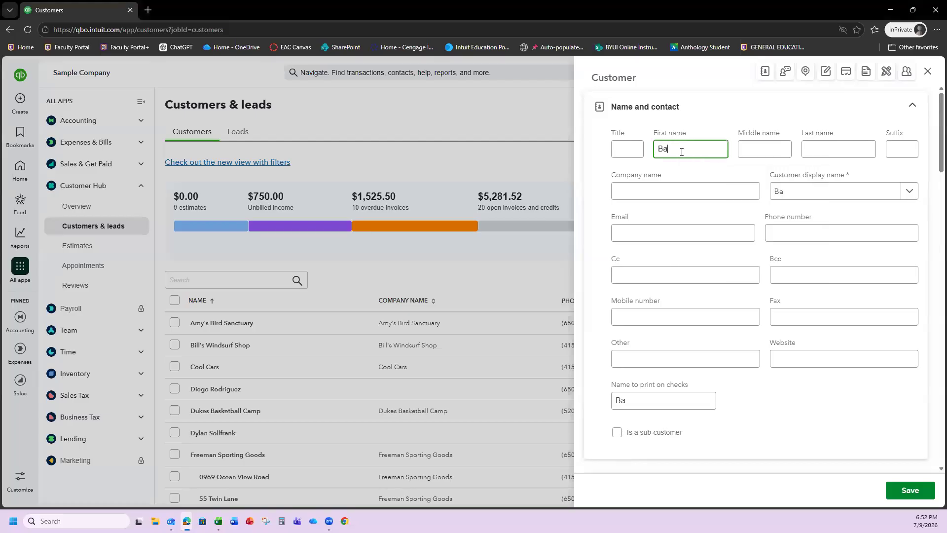
{"action": "key", "text": "Tab"}
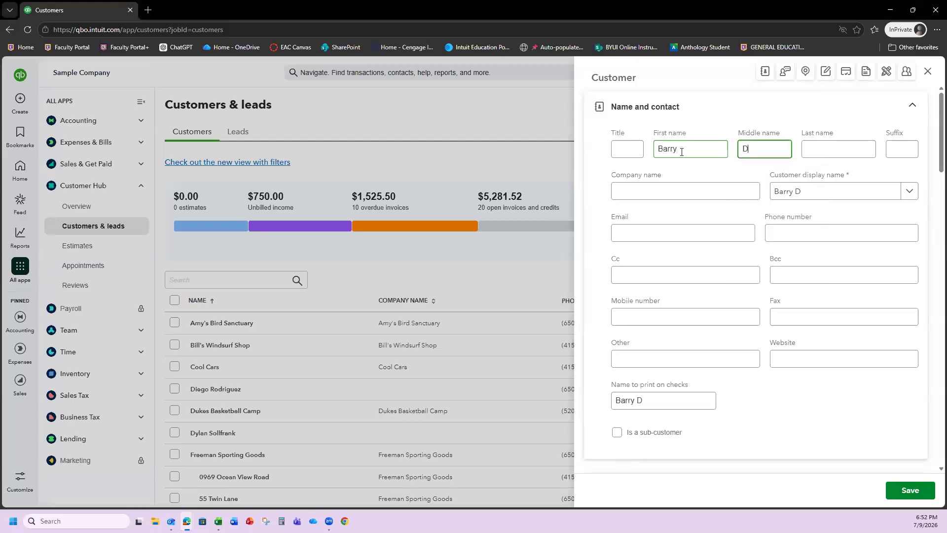
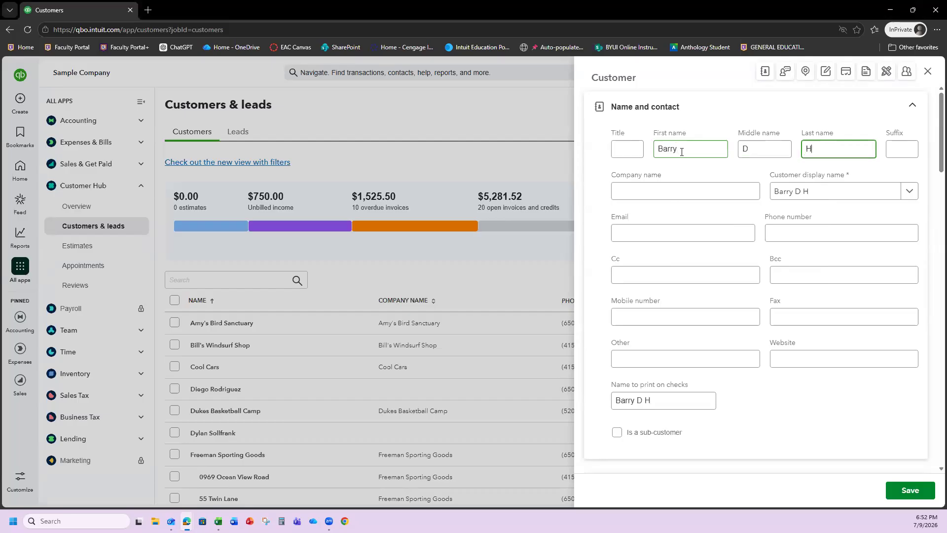
{"action": "key", "text": "Tab"}
{"action": "key", "text": "Tab"}
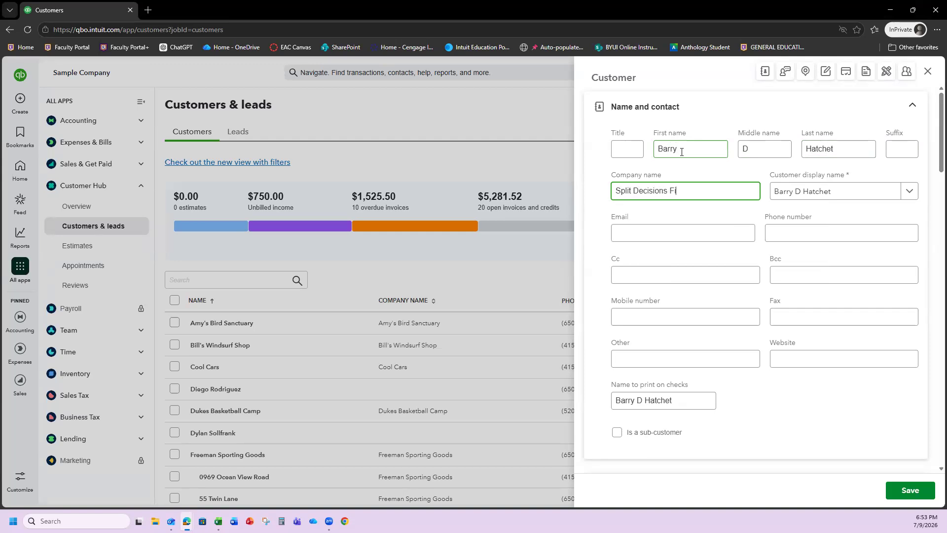
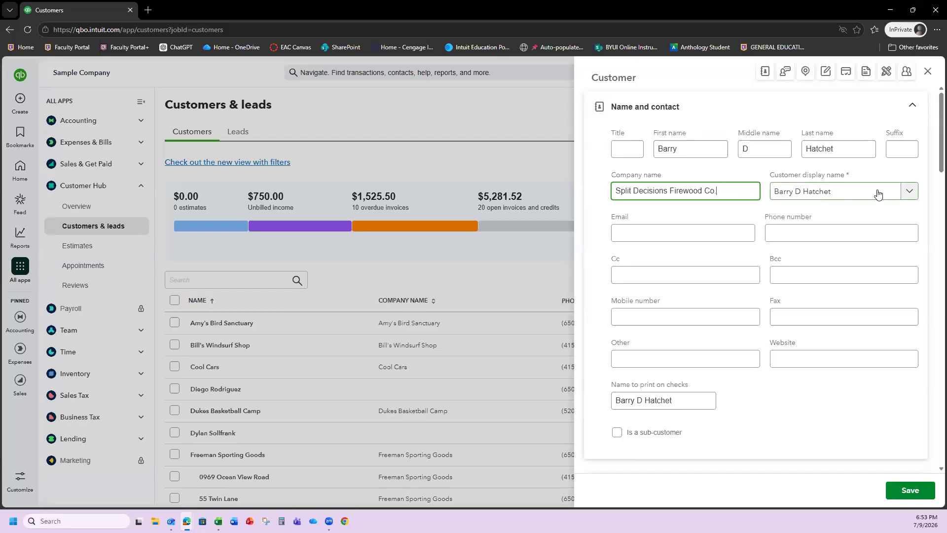
{"action": "left_click", "coordinate": [909, 191]}
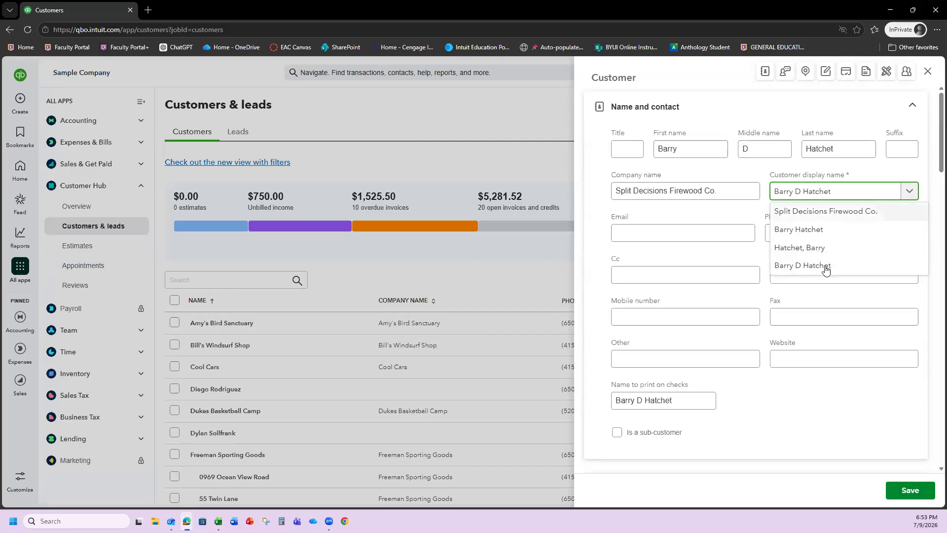
{"action": "left_click", "coordinate": [733, 218]}
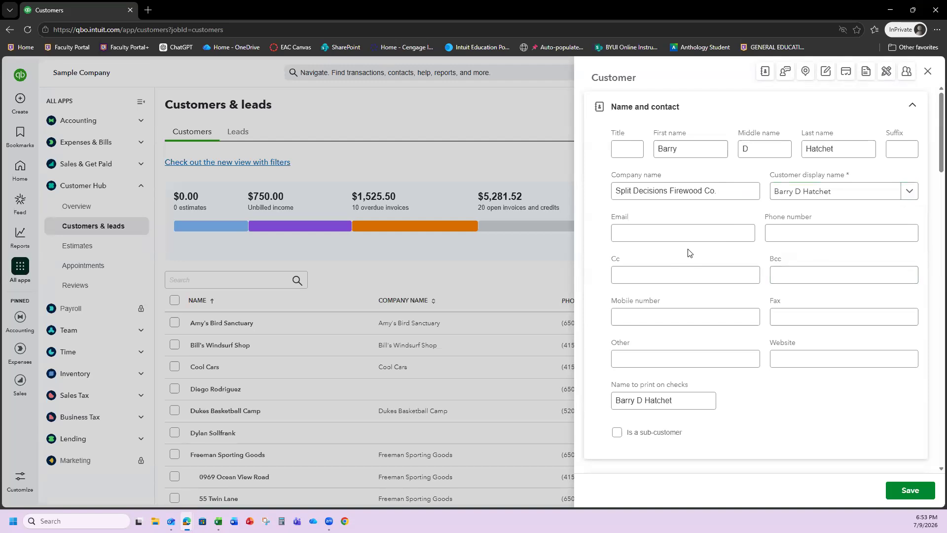
- Fill in the customer's e-mail address and phone number, tabbing on to Website
{"action": "left_click", "coordinate": [732, 231]}
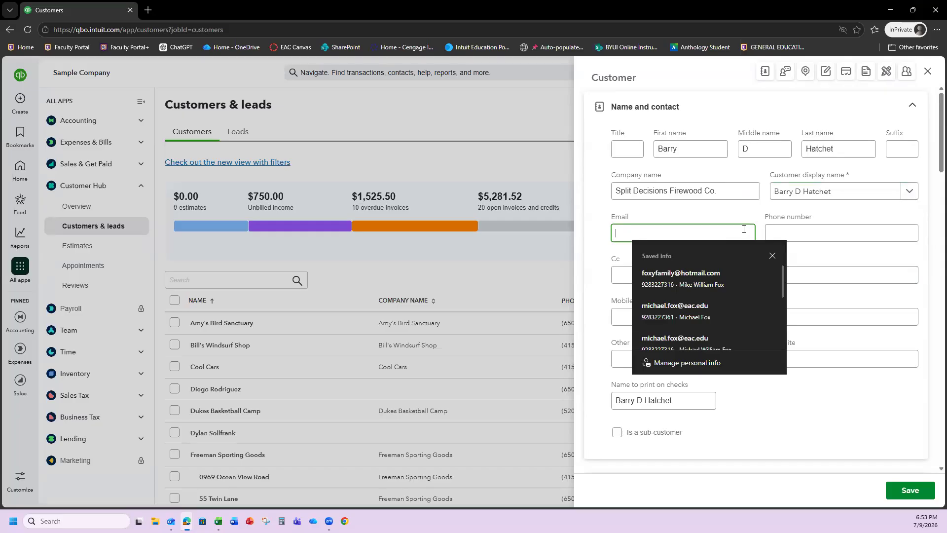
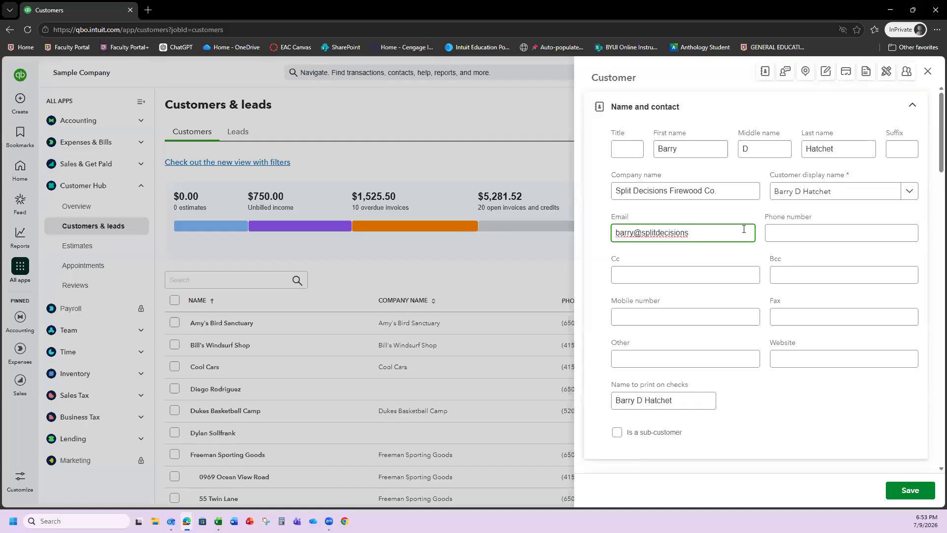
{"action": "key", "text": "Tab"}
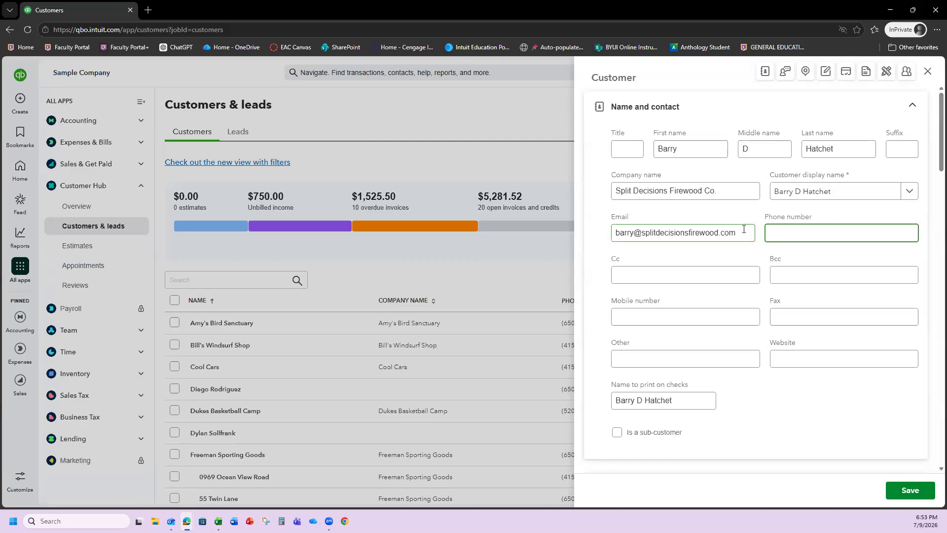
{"action": "type", "text": "928"}
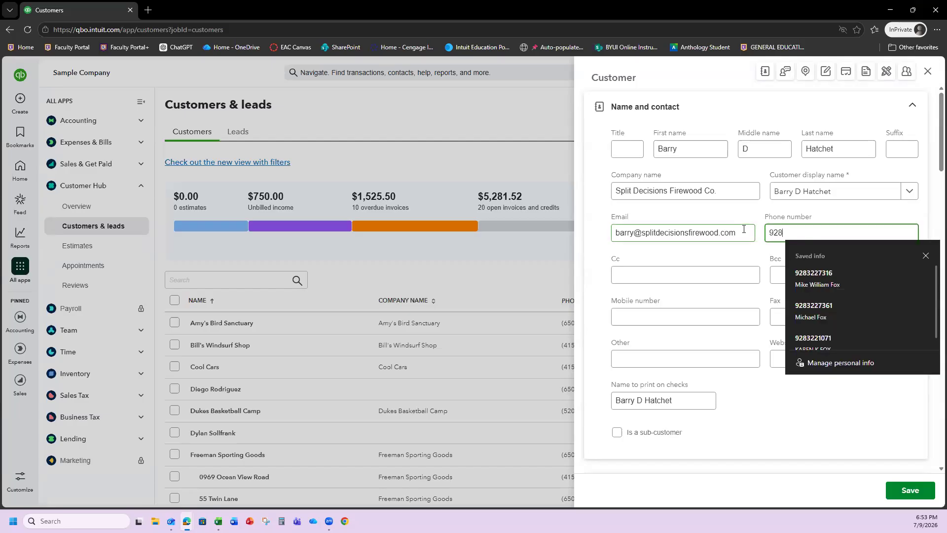
{"action": "type", "text": ") 555-0147"}
{"action": "key", "text": "Tab"}
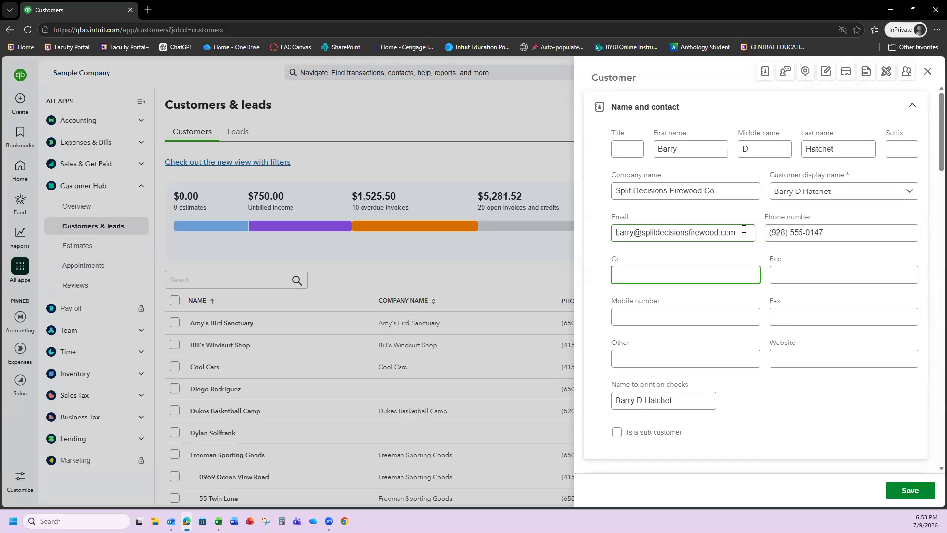
{"action": "key", "text": "Tab"}
{"action": "key", "text": "Tab"}
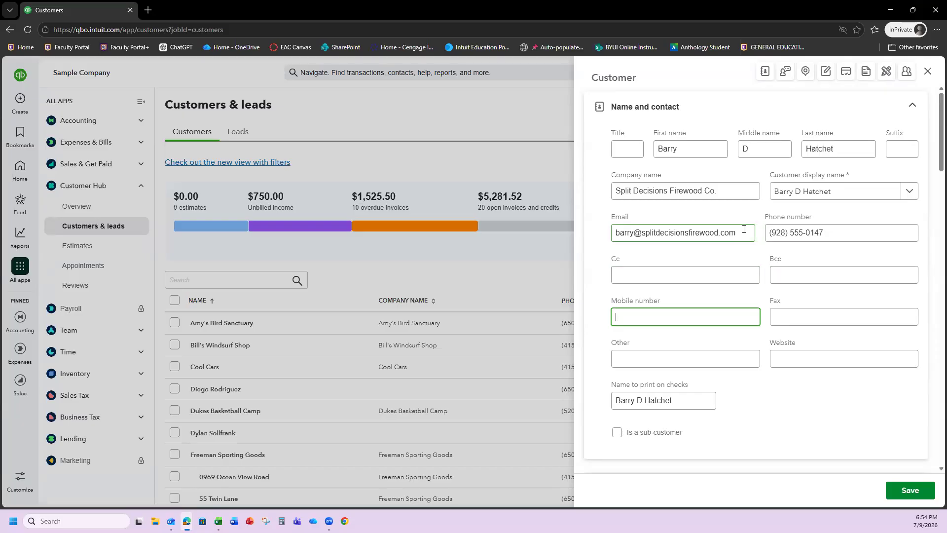
{"action": "key", "text": "Tab"}
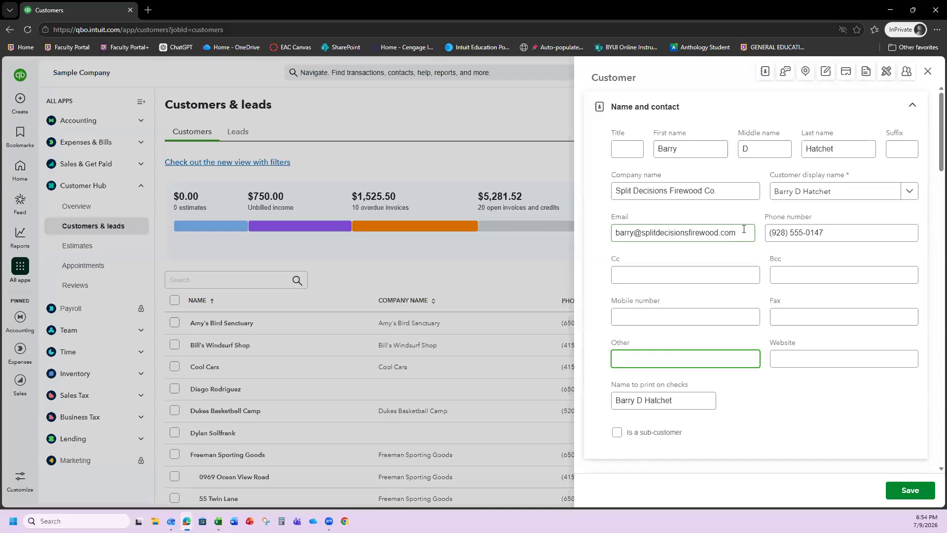
{"action": "key", "text": "Tab"}
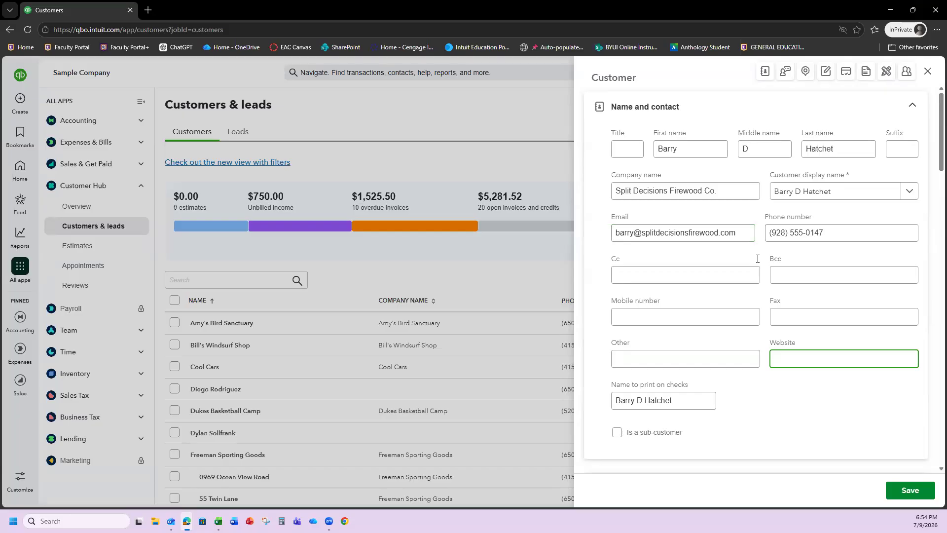
- Enter the customer's billing street address, city, state and ZIP code in the Addresses section
{"action": "scroll", "coordinate": [753, 269], "scroll_direction": "down", "scroll_amount": 4}
{"action": "scroll", "coordinate": [753, 269], "scroll_direction": "down", "scroll_amount": 2}
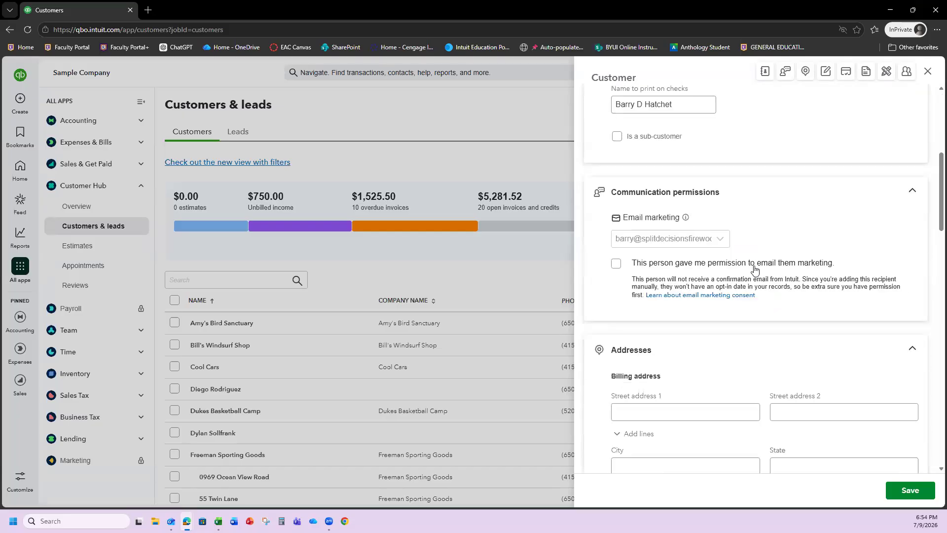
{"action": "scroll", "coordinate": [760, 264], "scroll_direction": "down", "scroll_amount": 2}
{"action": "scroll", "coordinate": [759, 264], "scroll_direction": "down", "scroll_amount": 2}
{"action": "left_click", "coordinate": [627, 215]}
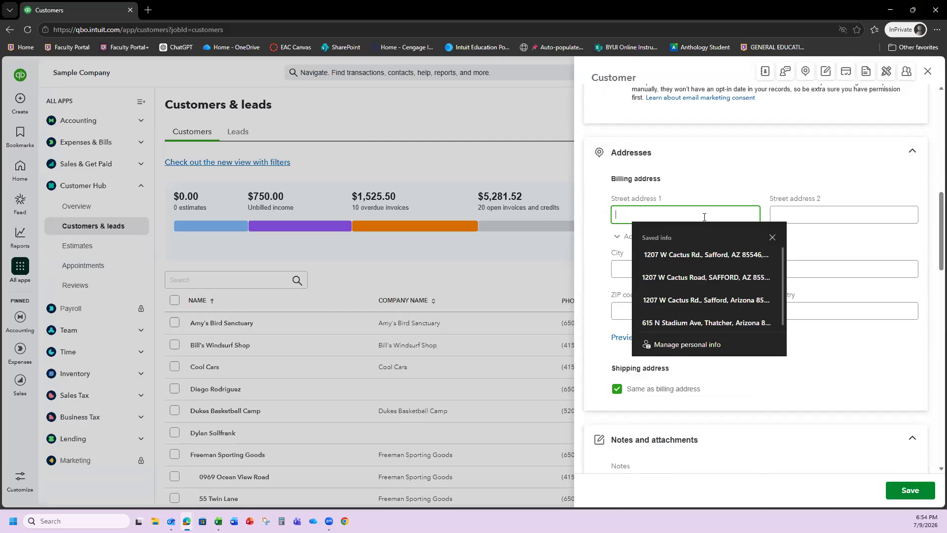
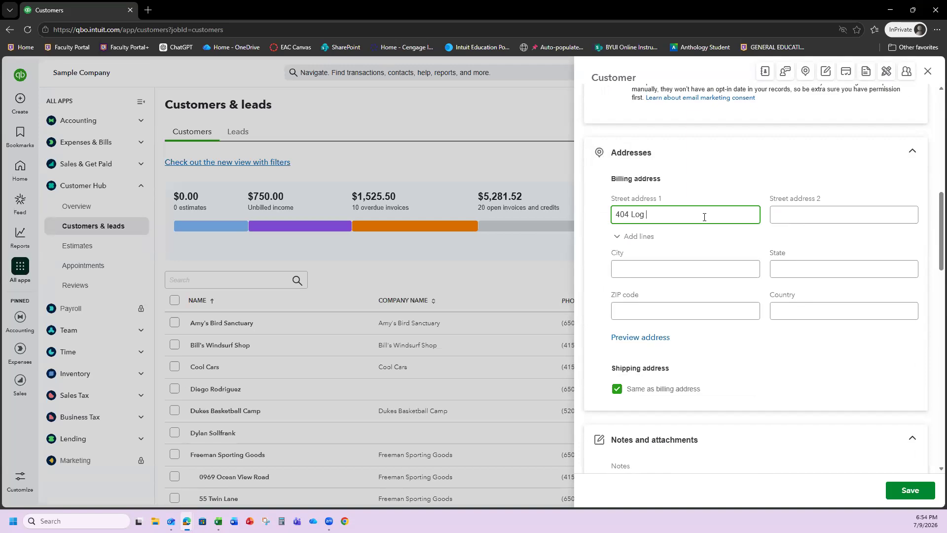
{"action": "key", "text": "Tab"}
{"action": "key", "text": "Tab"}
{"action": "key", "text": "Tab"}
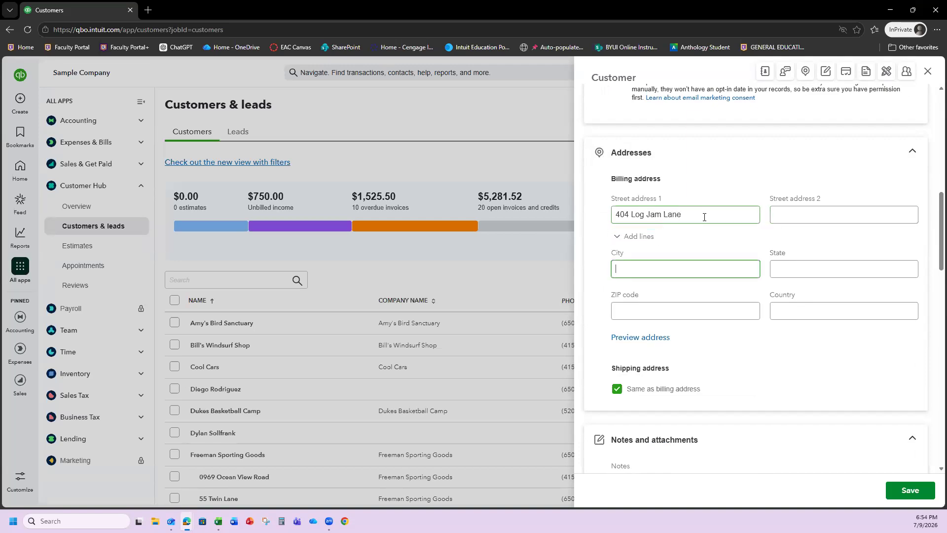
{"action": "type", "text": "Safford"}
{"action": "key", "text": "Tab"}
{"action": "type", "text": "AZ"}
{"action": "key", "text": "Tab"}
{"action": "type", "text": "8554"}
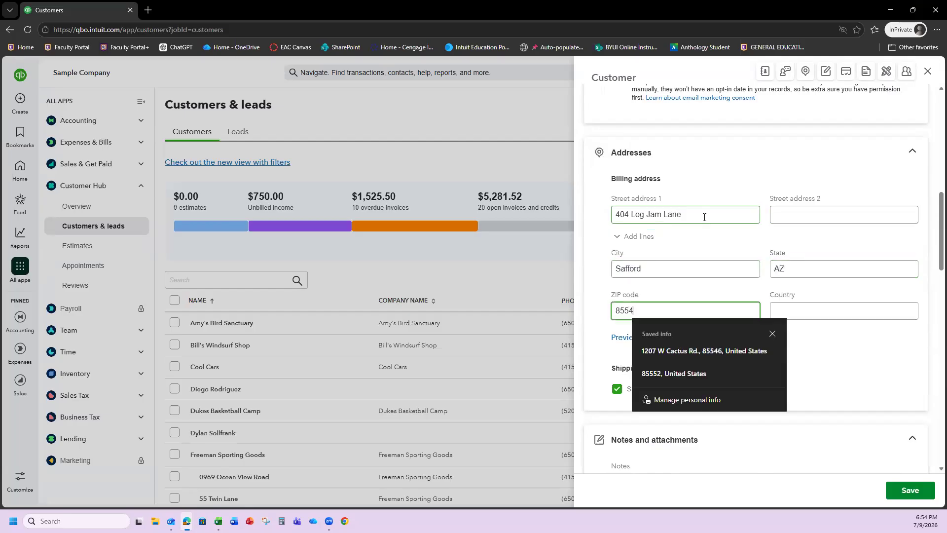
{"action": "type", "text": "6"}
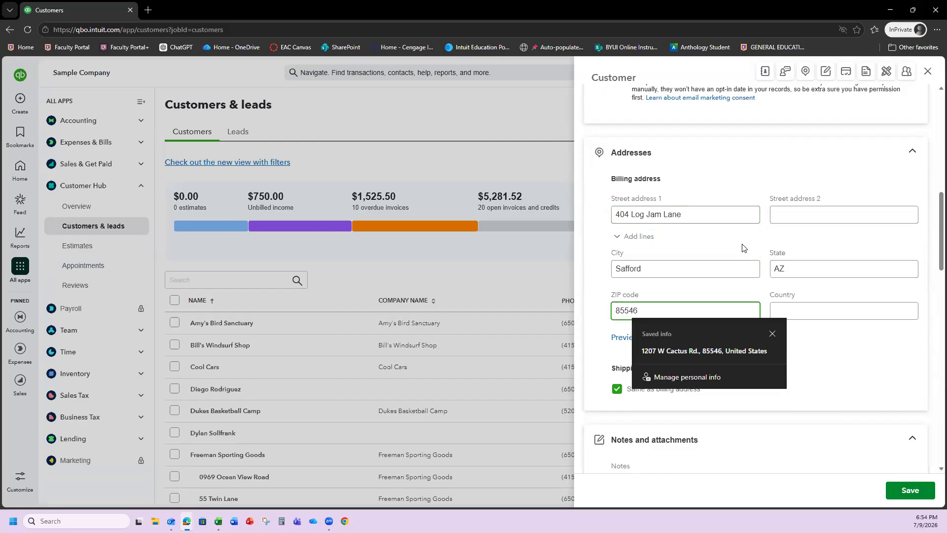
{"action": "left_click", "coordinate": [733, 258]}
{"action": "scroll", "coordinate": [730, 272], "scroll_direction": "down", "scroll_amount": 10}
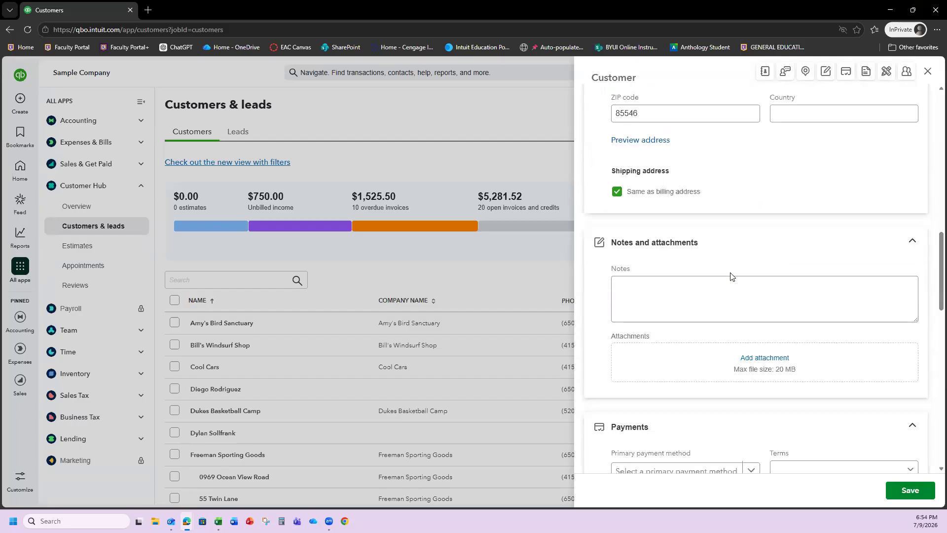
{"action": "scroll", "coordinate": [738, 272], "scroll_direction": "up", "scroll_amount": 4}
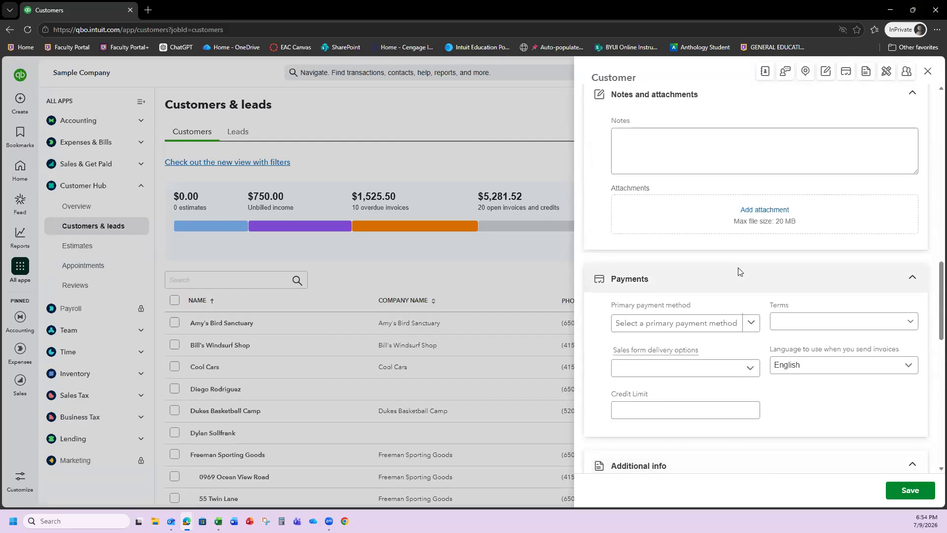
{"action": "scroll", "coordinate": [722, 239], "scroll_direction": "up", "scroll_amount": 3}
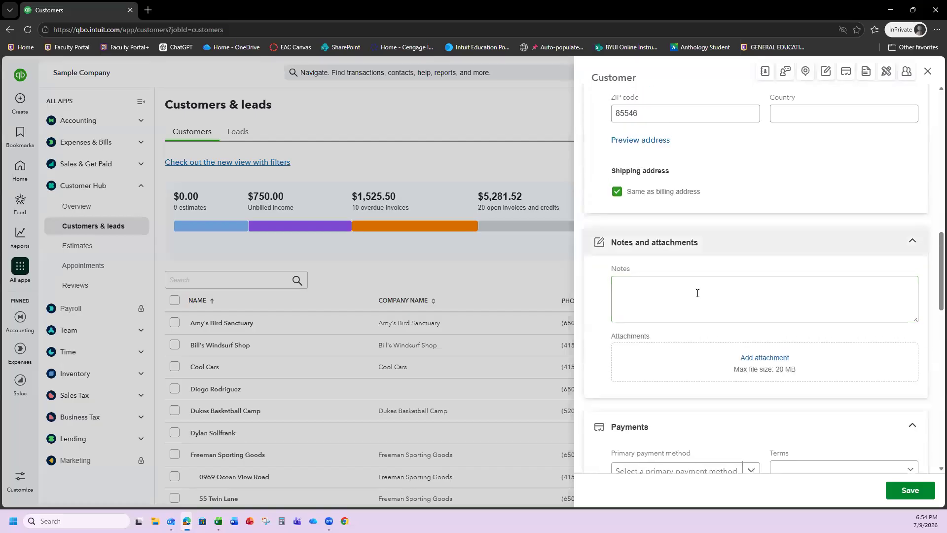
{"action": "scroll", "coordinate": [695, 295], "scroll_direction": "down", "scroll_amount": 2}
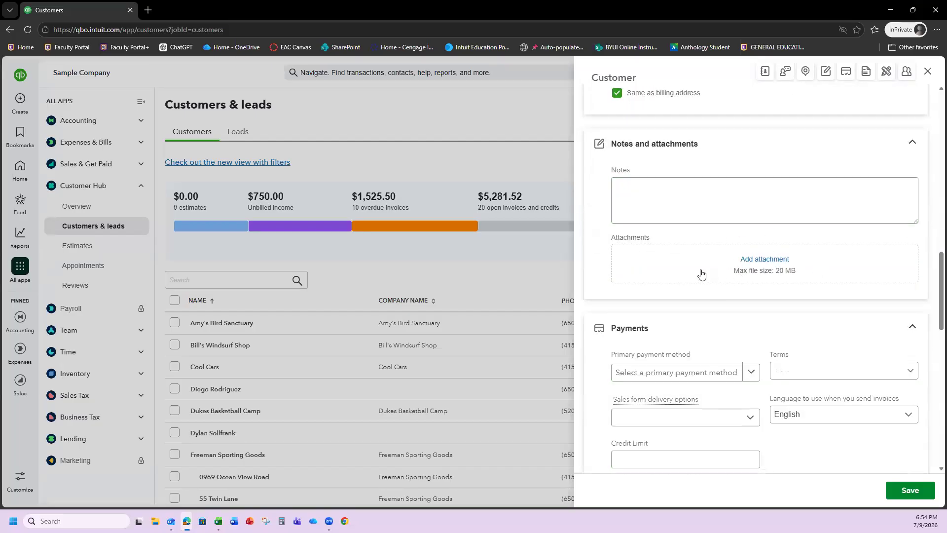
{"action": "scroll", "coordinate": [703, 274], "scroll_direction": "down", "scroll_amount": 3}
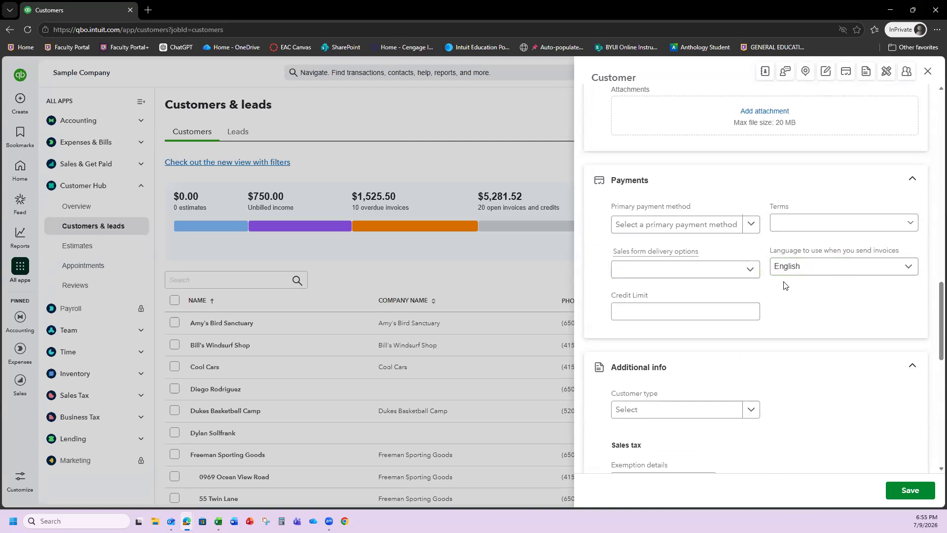
{"action": "scroll", "coordinate": [787, 288], "scroll_direction": "down", "scroll_amount": 3}
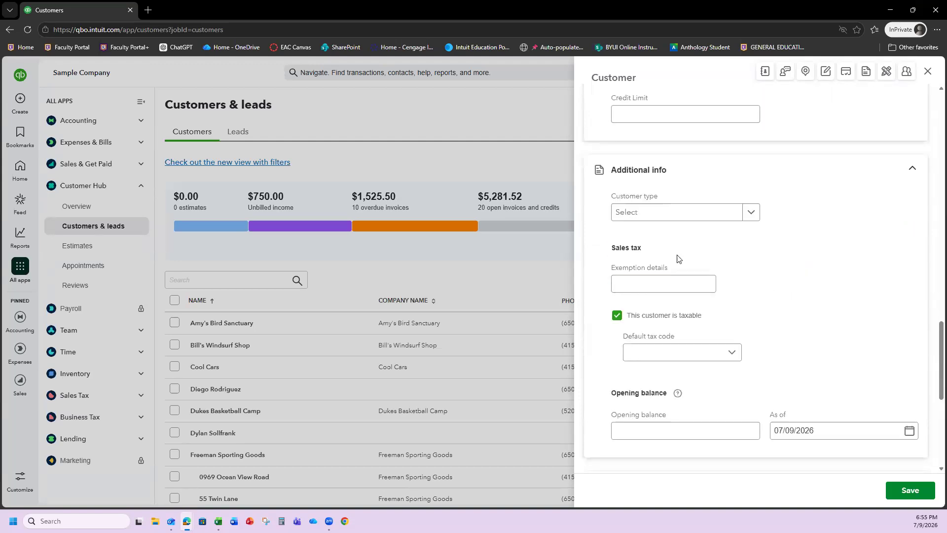
{"action": "left_click", "coordinate": [752, 213]}
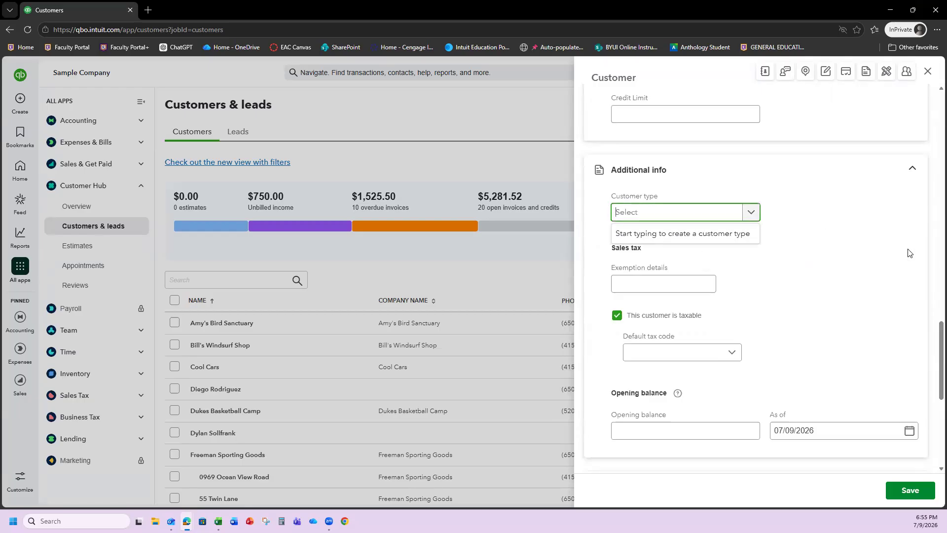
{"action": "left_click", "coordinate": [808, 270]}
{"action": "scroll", "coordinate": [730, 270], "scroll_direction": "down", "scroll_amount": 2}
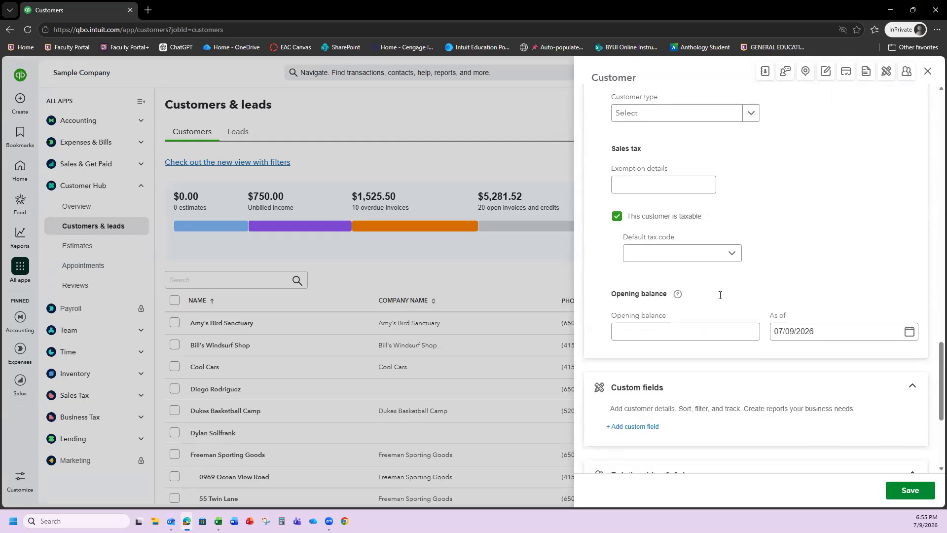
{"action": "scroll", "coordinate": [720, 295], "scroll_direction": "down", "scroll_amount": 2}
{"action": "scroll", "coordinate": [721, 296], "scroll_direction": "down", "scroll_amount": 2}
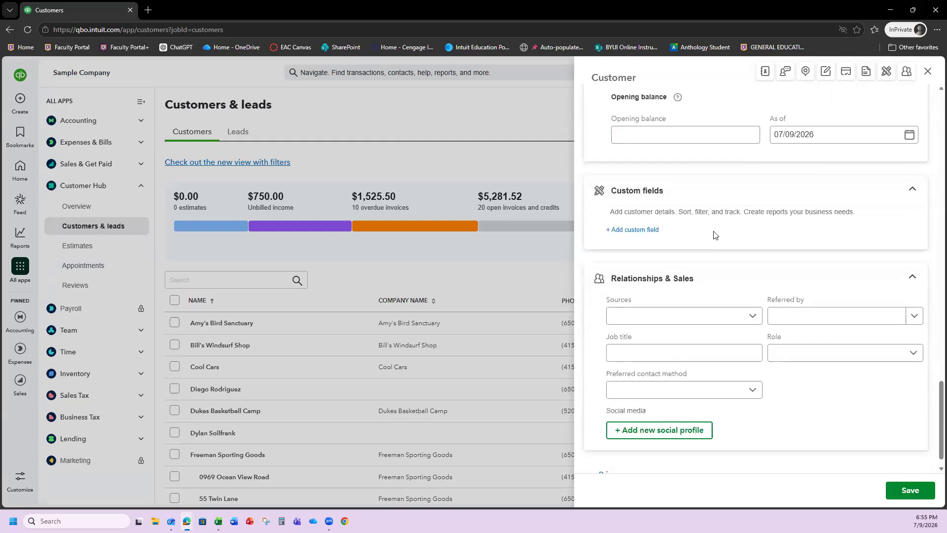
{"action": "scroll", "coordinate": [714, 235], "scroll_direction": "down", "scroll_amount": 1}
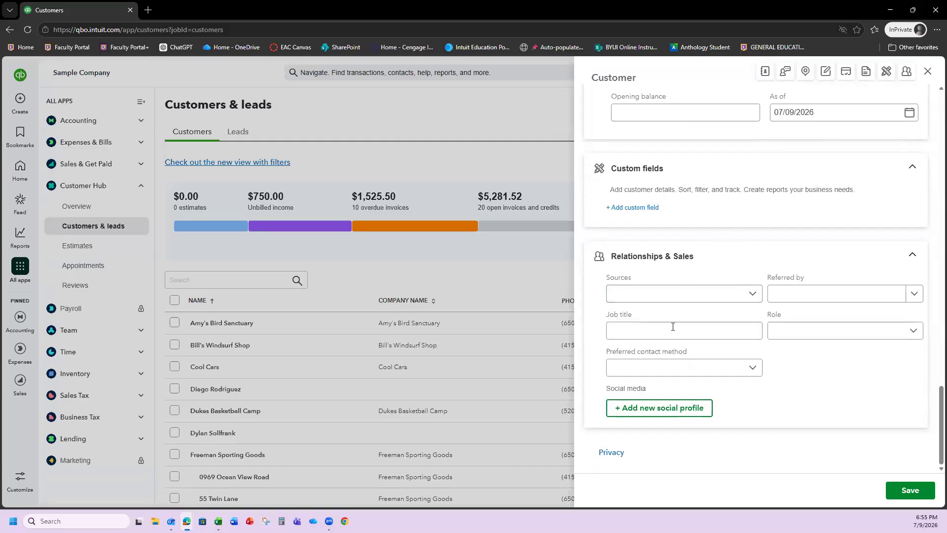
{"action": "scroll", "coordinate": [775, 378], "scroll_direction": "up", "scroll_amount": 5}
{"action": "scroll", "coordinate": [774, 378], "scroll_direction": "up", "scroll_amount": 1}
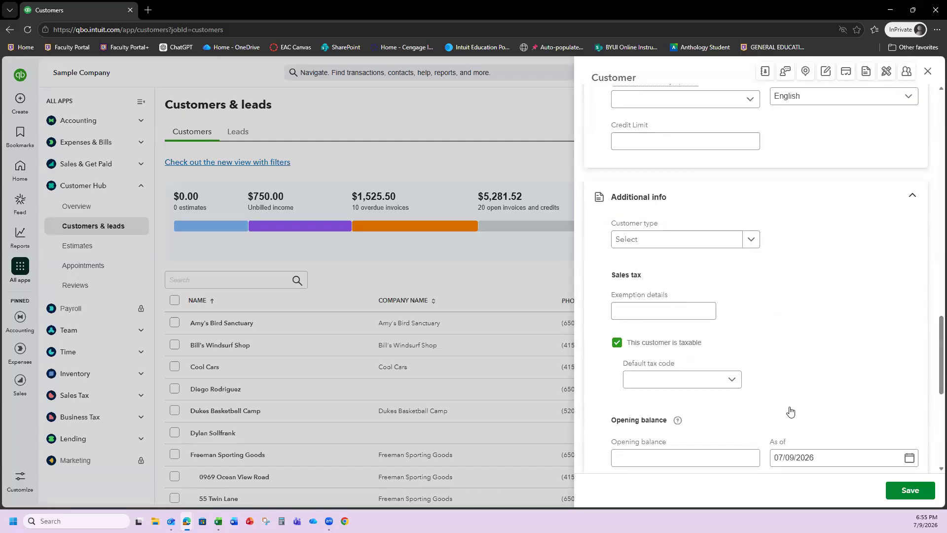
{"action": "scroll", "coordinate": [788, 409], "scroll_direction": "down", "scroll_amount": 3}
- Save the new customer and return to Customers & leads, now listing Split Decisions Firewood Co
{"action": "left_click", "coordinate": [896, 491]}
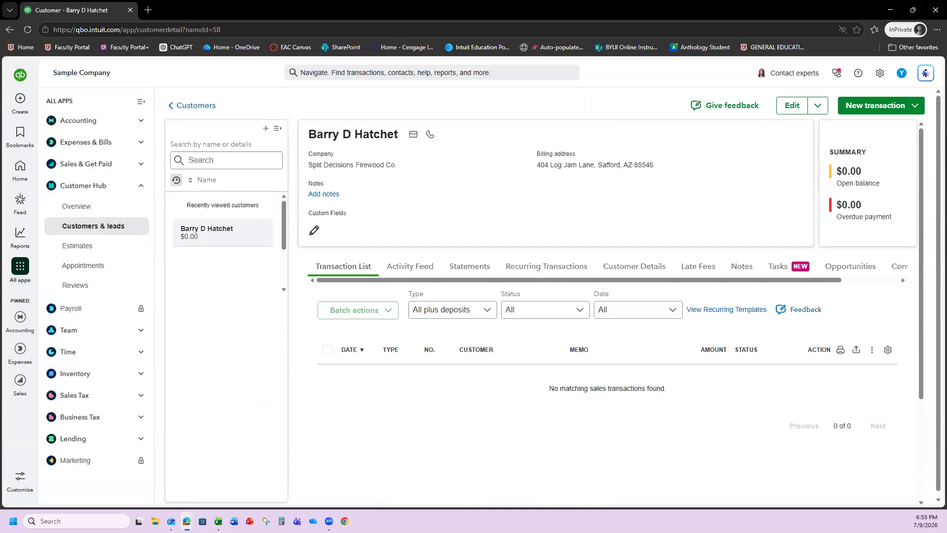
{"action": "left_click", "coordinate": [77, 228]}
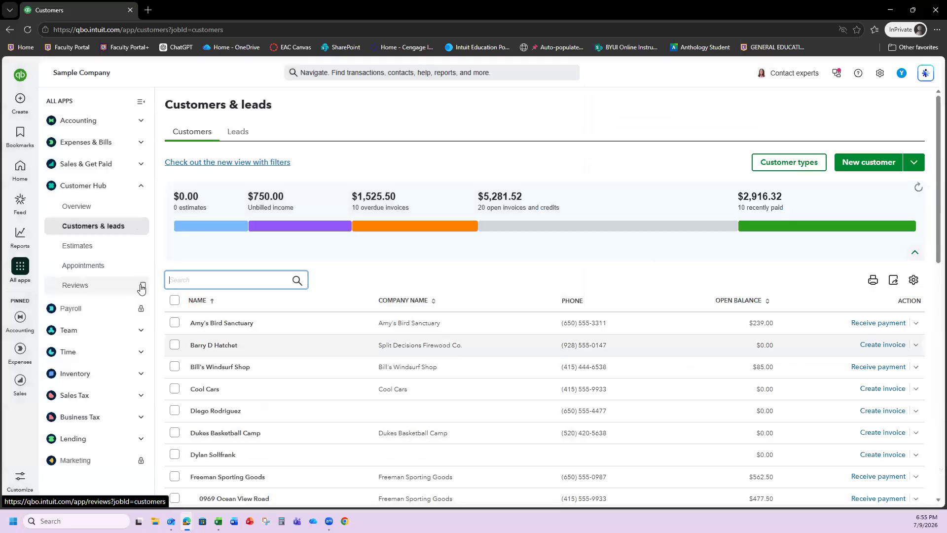
{"action": "scroll", "coordinate": [228, 273], "scroll_direction": "down", "scroll_amount": 1}
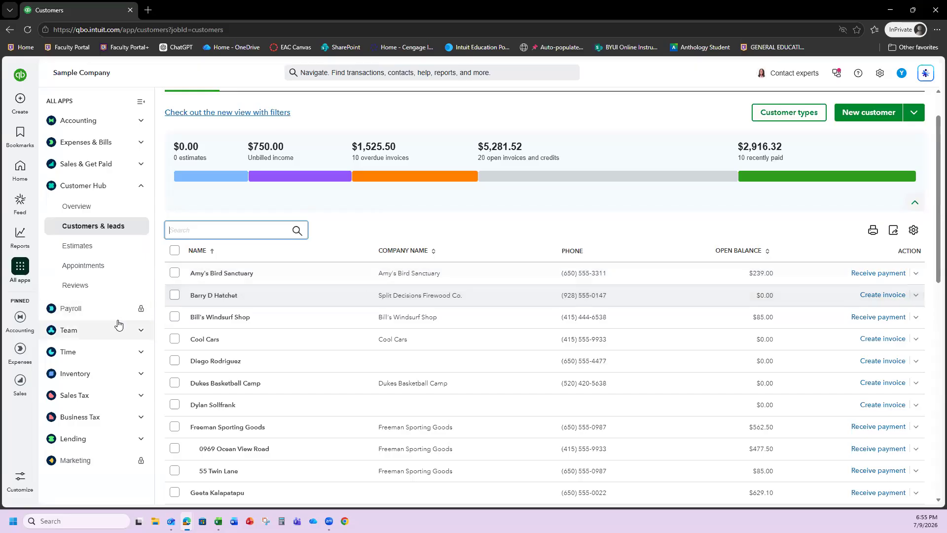
- Open Products & services under Sales & Get Paid and scroll through its 18 items
{"action": "left_click", "coordinate": [130, 166]}
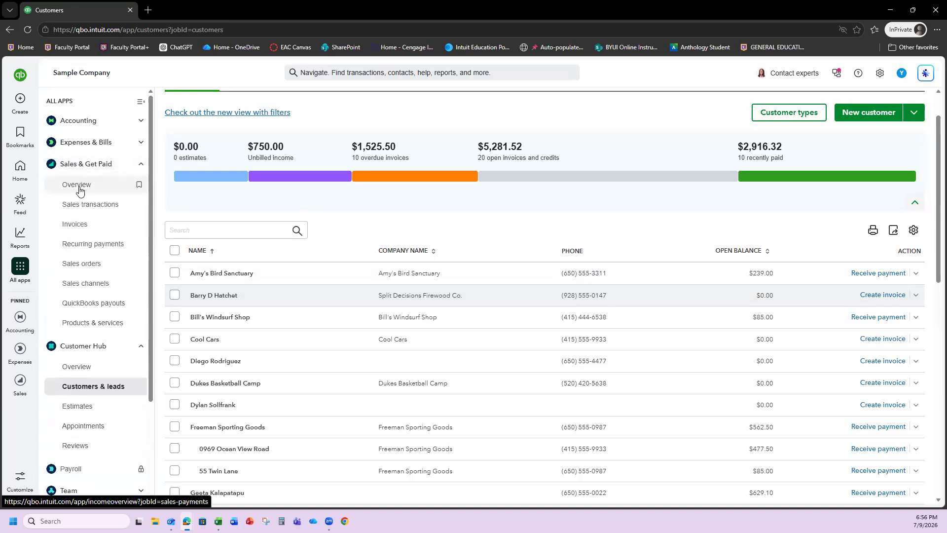
{"action": "left_click", "coordinate": [83, 327]}
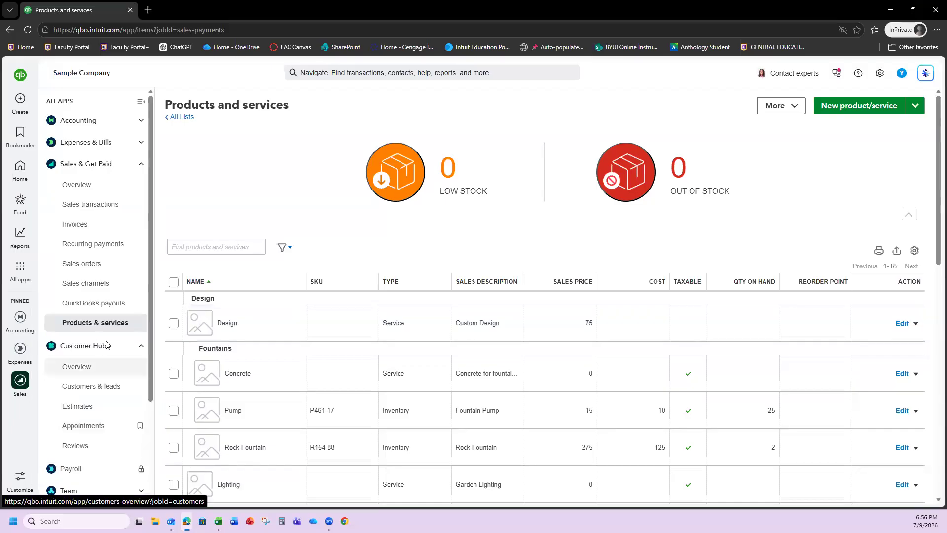
{"action": "scroll", "coordinate": [617, 324], "scroll_direction": "down", "scroll_amount": 4}
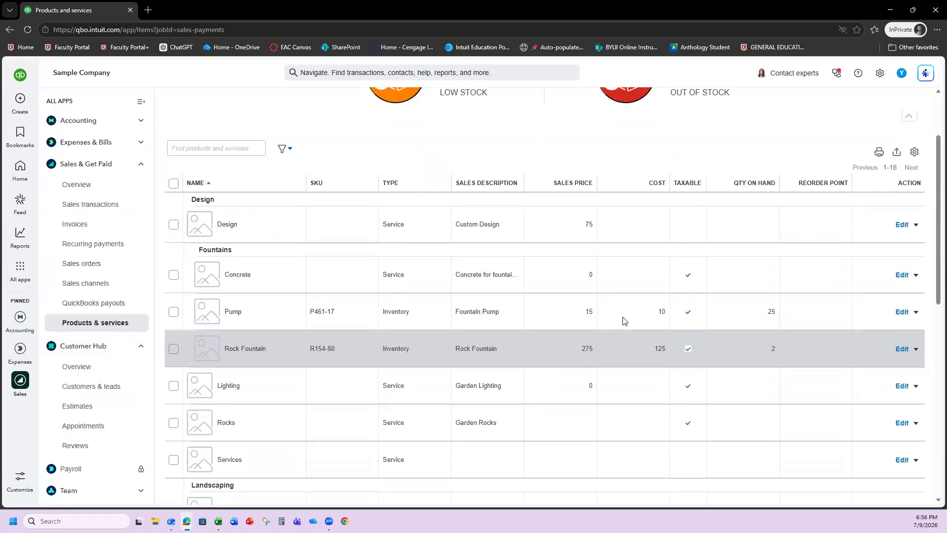
{"action": "scroll", "coordinate": [620, 321], "scroll_direction": "up", "scroll_amount": 1}
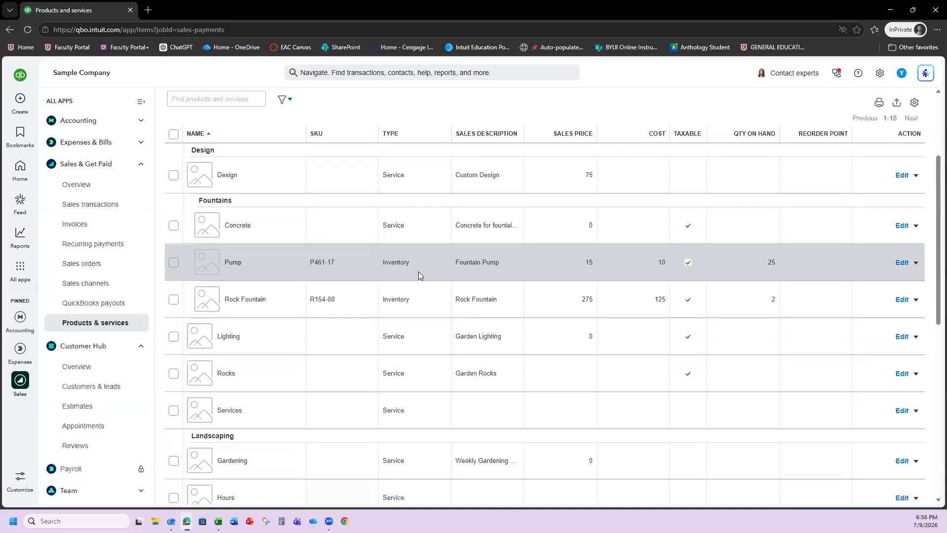
{"action": "scroll", "coordinate": [418, 276], "scroll_direction": "down", "scroll_amount": 6}
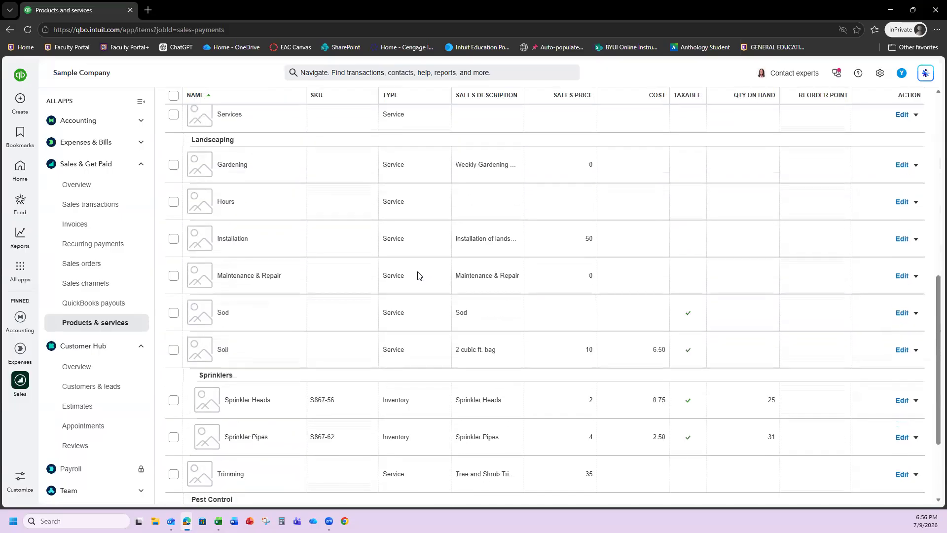
{"action": "scroll", "coordinate": [416, 276], "scroll_direction": "up", "scroll_amount": 5}
{"action": "scroll", "coordinate": [416, 275], "scroll_direction": "up", "scroll_amount": 1}
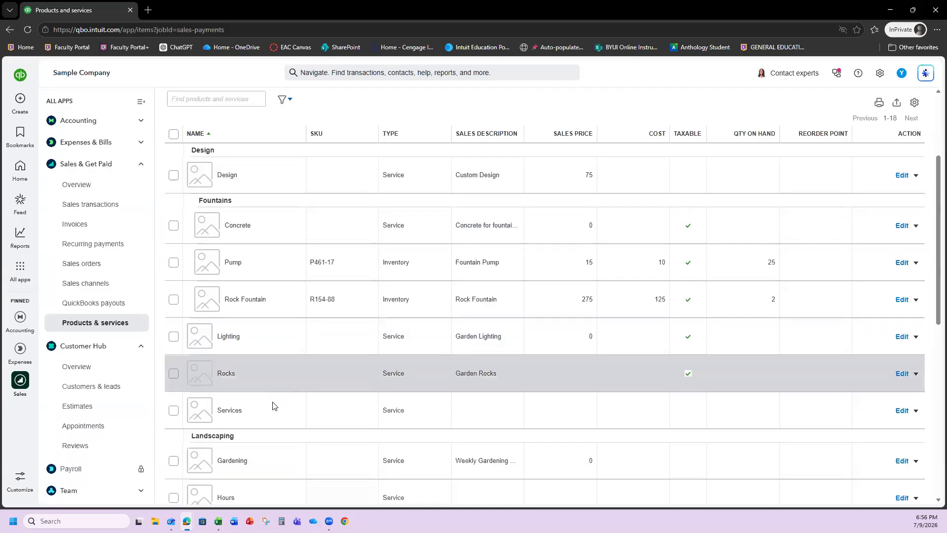
{"action": "scroll", "coordinate": [259, 328], "scroll_direction": "down", "scroll_amount": 2}
{"action": "scroll", "coordinate": [299, 239], "scroll_direction": "up", "scroll_amount": 3}
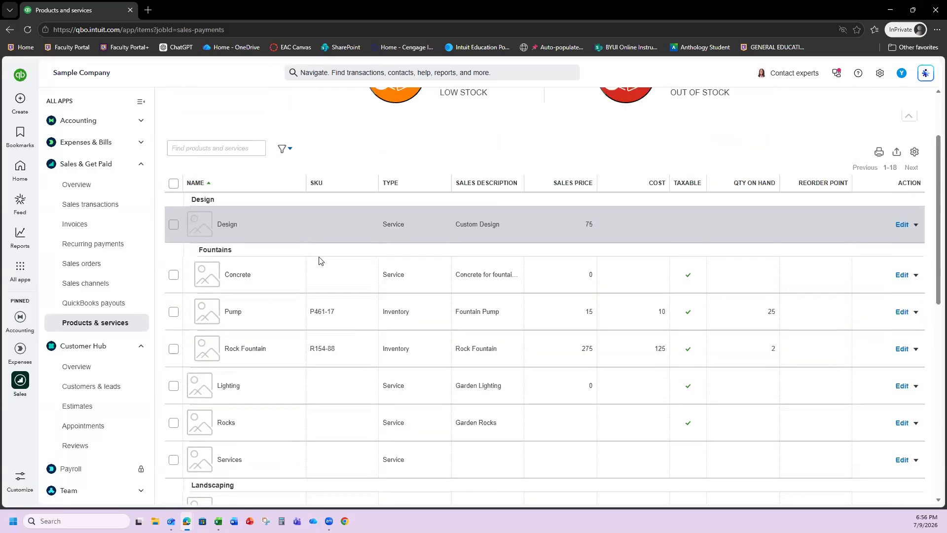
{"action": "scroll", "coordinate": [296, 249], "scroll_direction": "down", "scroll_amount": 2}
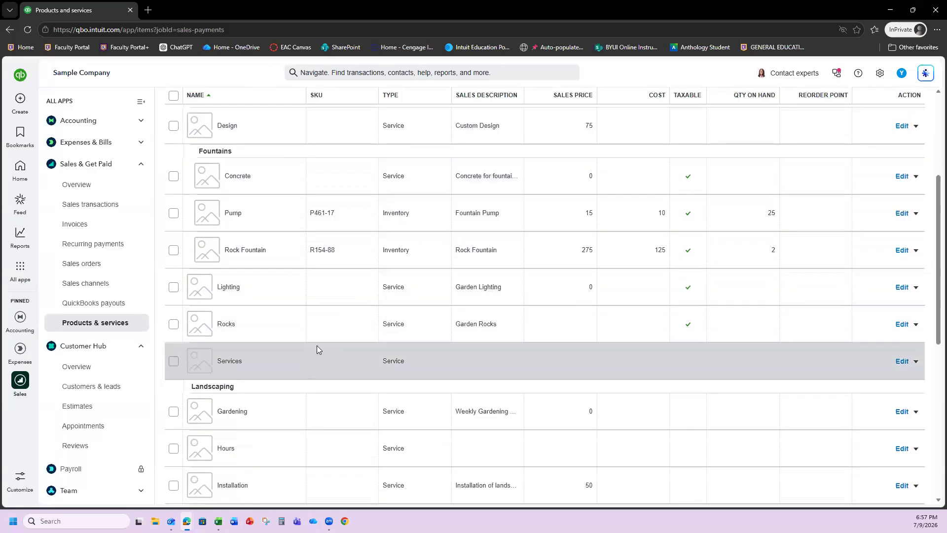
{"action": "scroll", "coordinate": [316, 346], "scroll_direction": "down", "scroll_amount": 3}
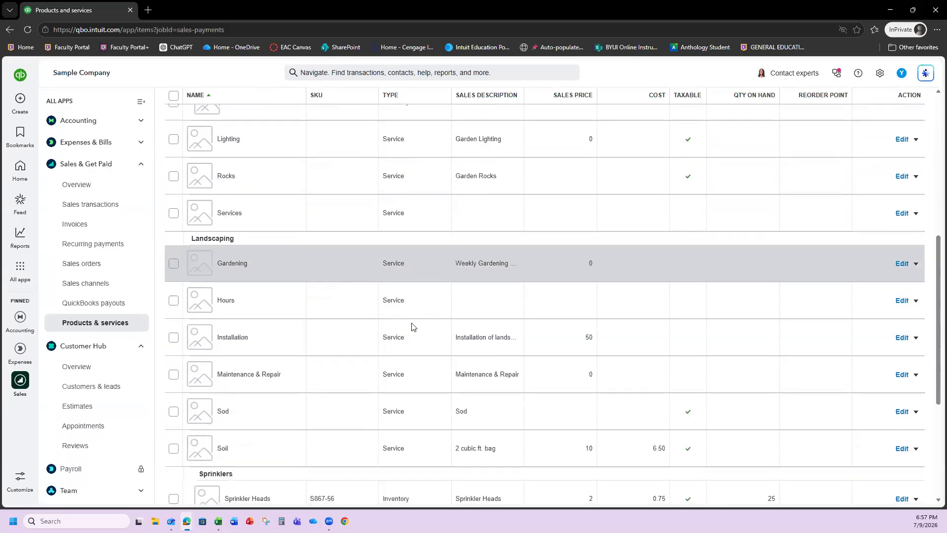
{"action": "scroll", "coordinate": [422, 367], "scroll_direction": "down", "scroll_amount": 3}
{"action": "scroll", "coordinate": [420, 406], "scroll_direction": "up", "scroll_amount": 10}
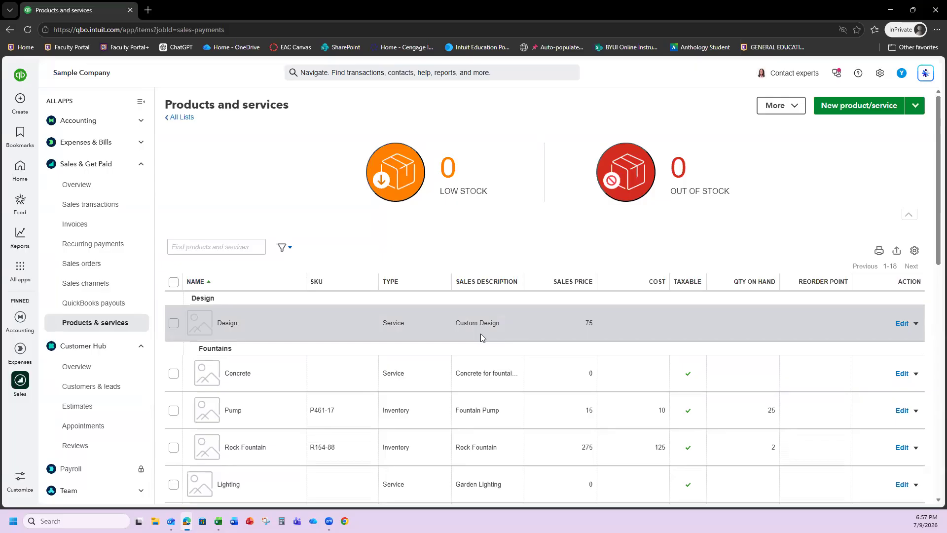
{"action": "scroll", "coordinate": [455, 324], "scroll_direction": "down", "scroll_amount": 2}
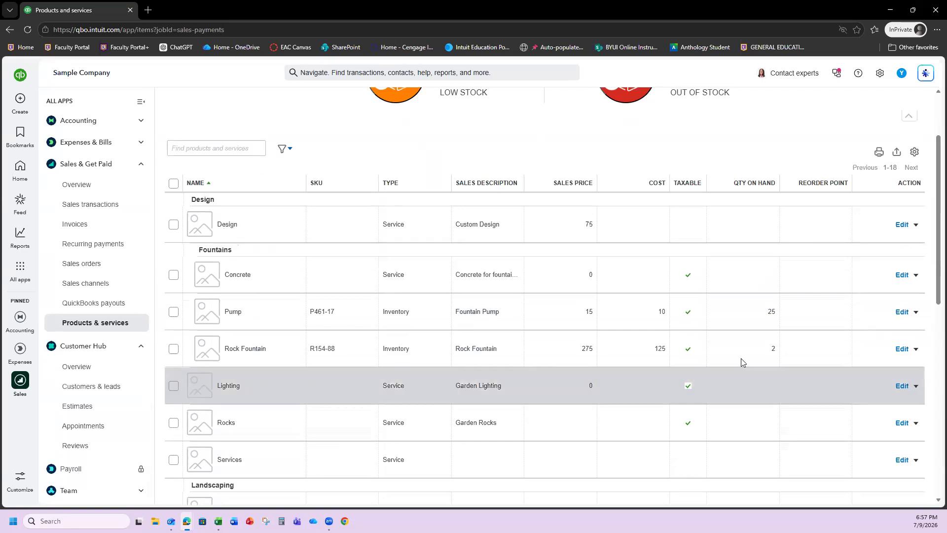
- Start a new Service item named Design Consultation
{"action": "scroll", "coordinate": [916, 256], "scroll_direction": "up", "scroll_amount": 2}
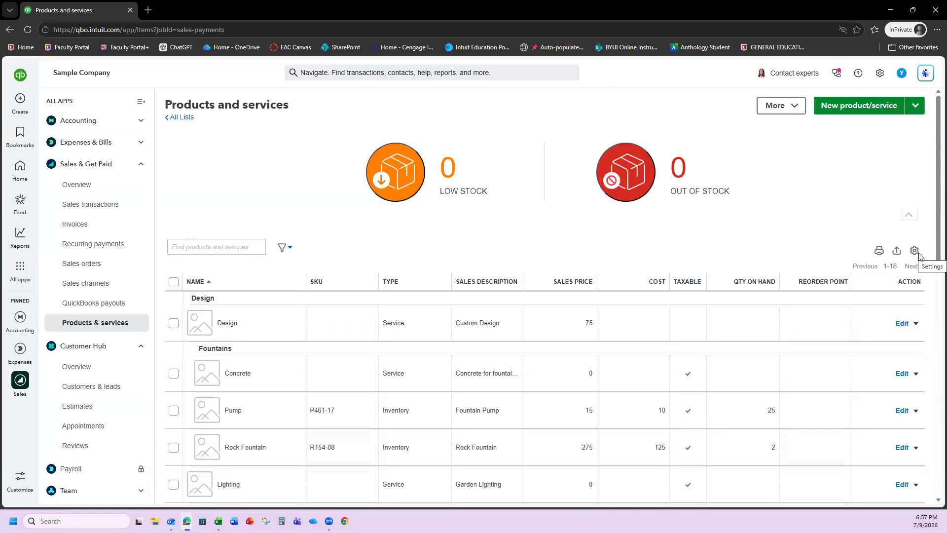
{"action": "left_click", "coordinate": [845, 115]}
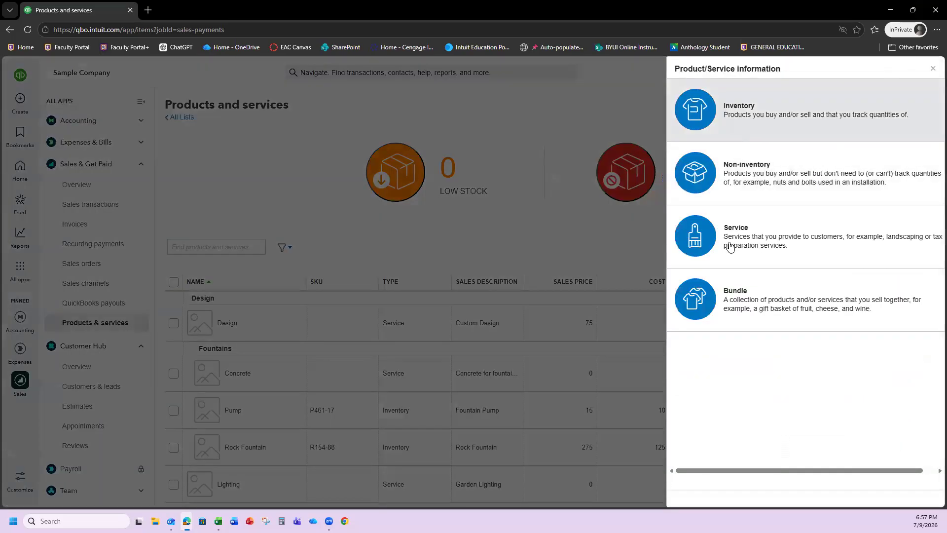
{"action": "left_click", "coordinate": [733, 248]}
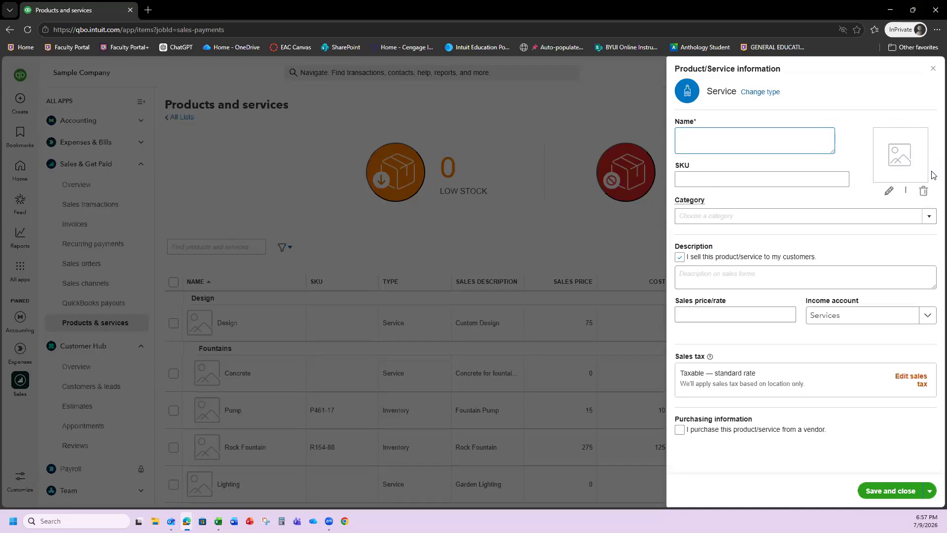
{"action": "type", "text": "Design Consultation"}
- Set its sales price/rate to 50 and keep Services as the income account
{"action": "left_click", "coordinate": [703, 314]}
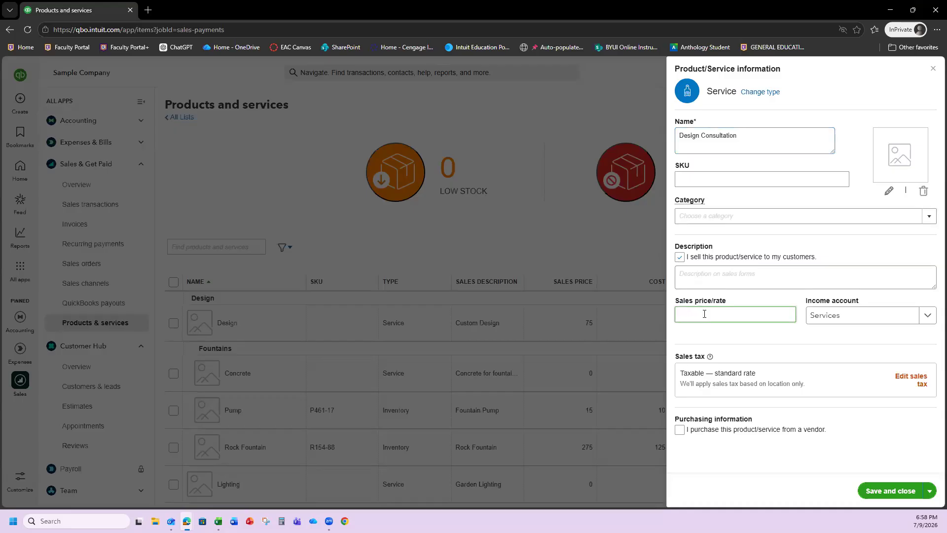
{"action": "type", "text": "50"}
{"action": "left_click", "coordinate": [757, 338]}
{"action": "left_click", "coordinate": [836, 320]}
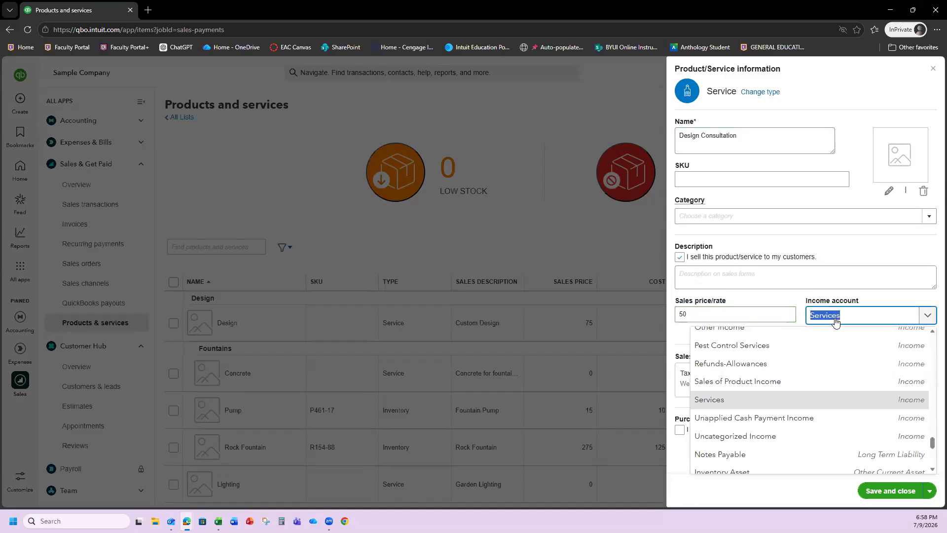
{"action": "left_click", "coordinate": [828, 319]}
{"action": "left_click", "coordinate": [776, 333]}
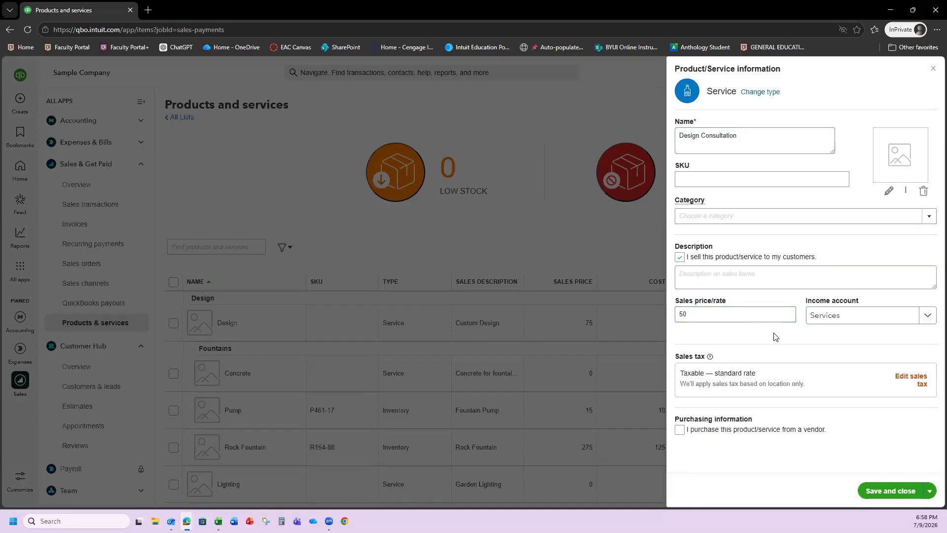
{"action": "left_click", "coordinate": [718, 319]}
{"action": "left_click", "coordinate": [715, 334]}
- Set the Design Consultation service's sales tax to Nontaxable and save the new service
{"action": "left_click", "coordinate": [923, 384]}
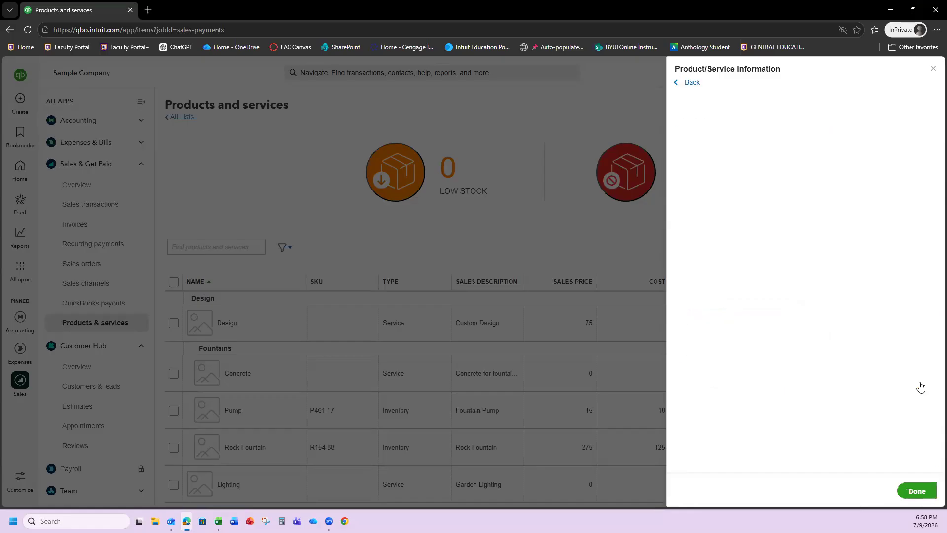
{"action": "left_click", "coordinate": [691, 403]}
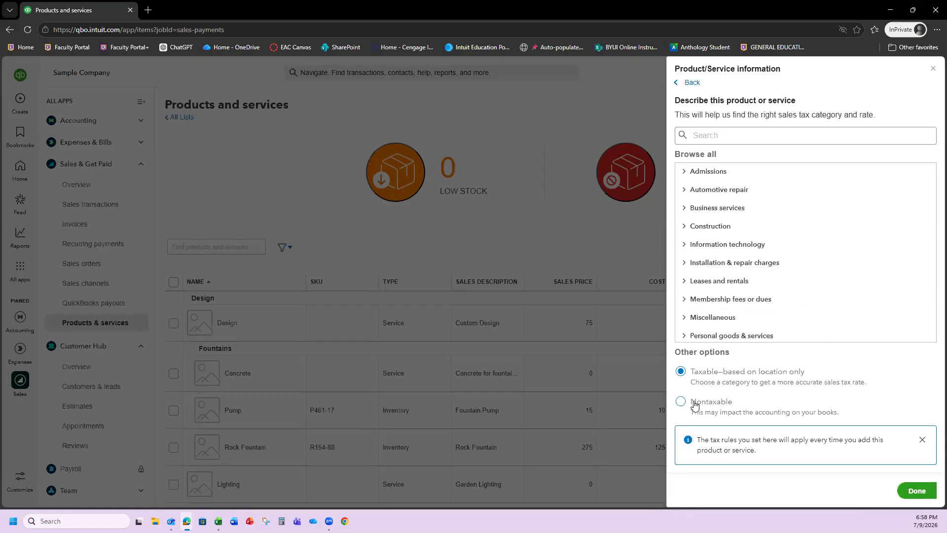
{"action": "left_click", "coordinate": [902, 488]}
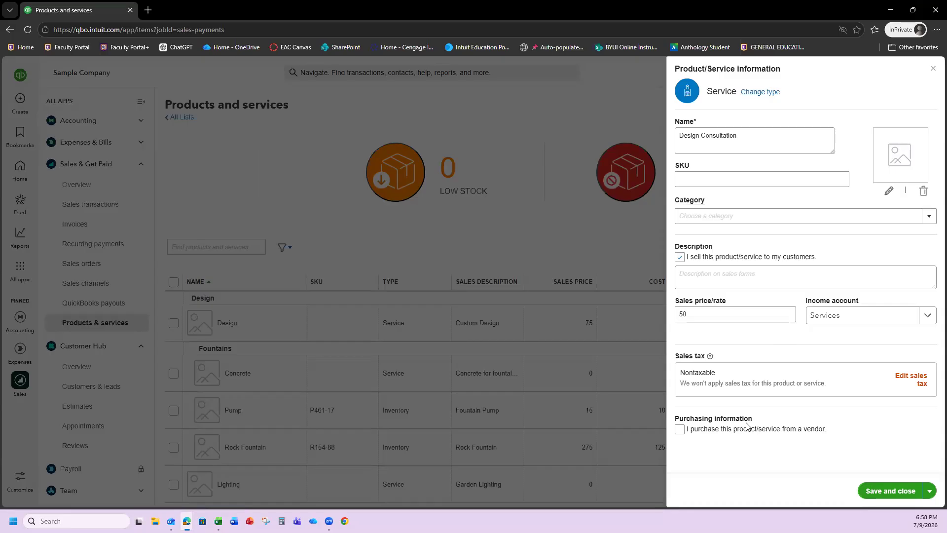
{"action": "left_click", "coordinate": [681, 316]}
{"action": "left_click", "coordinate": [872, 491]}
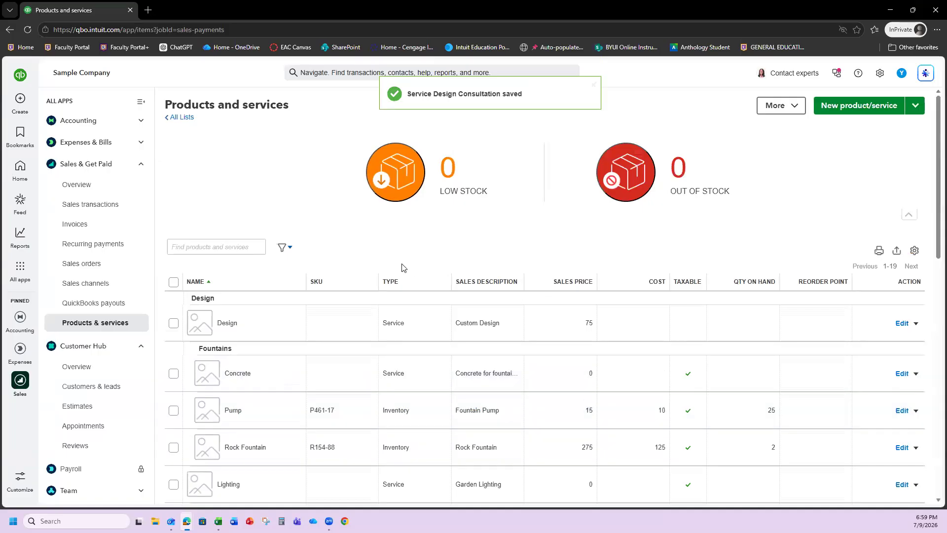
- Confirm Design Consultation is listed at 50, then start another new product/service
{"action": "scroll", "coordinate": [403, 274], "scroll_direction": "down", "scroll_amount": 1}
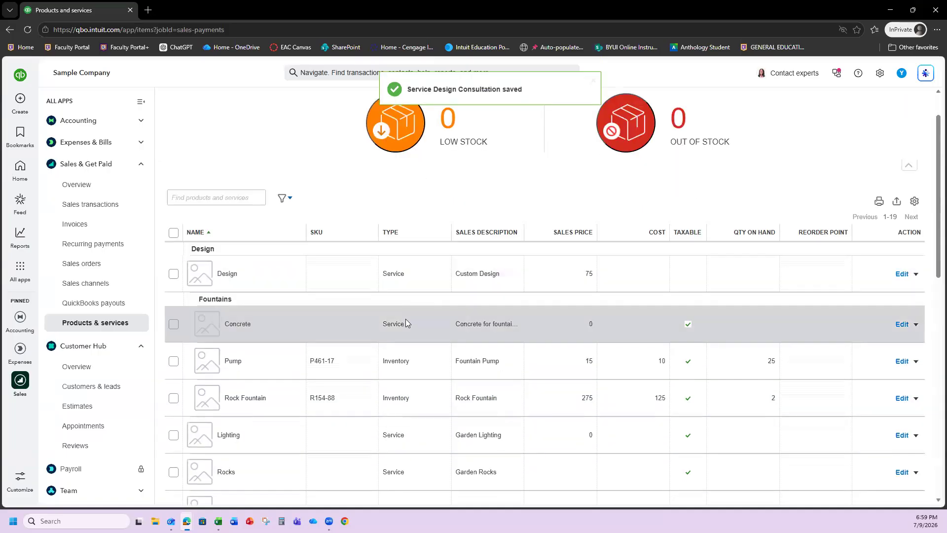
{"action": "scroll", "coordinate": [406, 319], "scroll_direction": "down", "scroll_amount": 2}
{"action": "scroll", "coordinate": [405, 322], "scroll_direction": "down", "scroll_amount": 2}
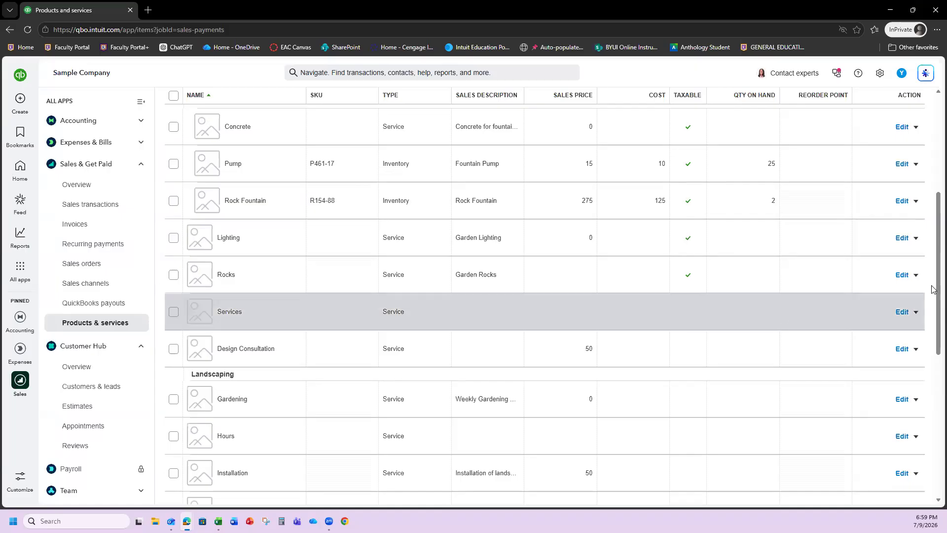
{"action": "scroll", "coordinate": [925, 275], "scroll_direction": "up", "scroll_amount": 4}
{"action": "scroll", "coordinate": [925, 275], "scroll_direction": "up", "scroll_amount": 2}
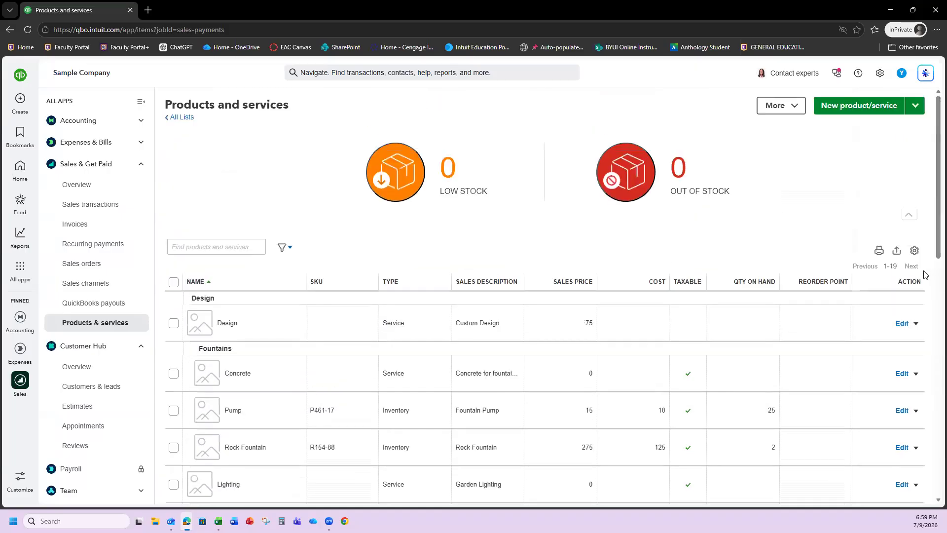
{"action": "left_click", "coordinate": [852, 105]}
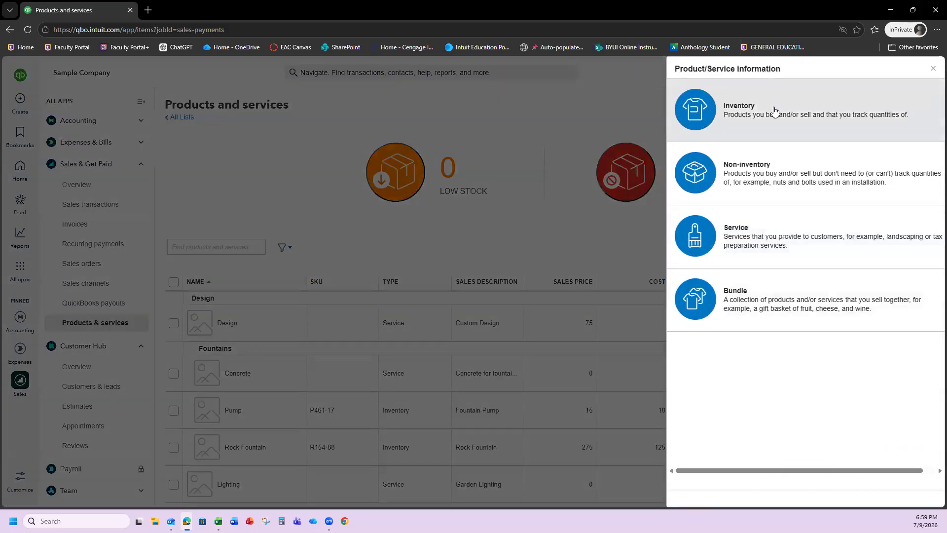
- Create an Inventory item named Rock Art Sculpture with 0 on hand as of 07/09/2026
{"action": "left_click", "coordinate": [760, 109]}
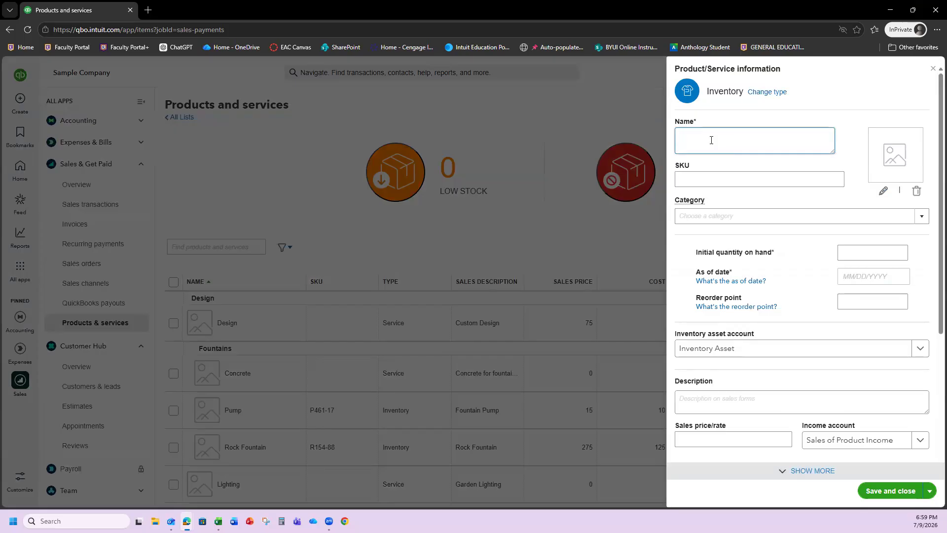
{"action": "type", "text": "Rock Art Sculpture"}
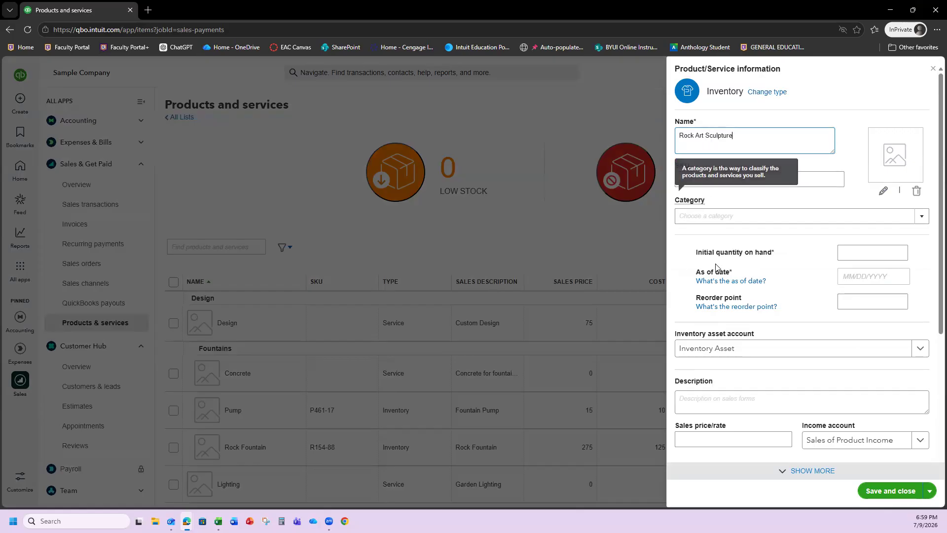
{"action": "left_click", "coordinate": [879, 256]}
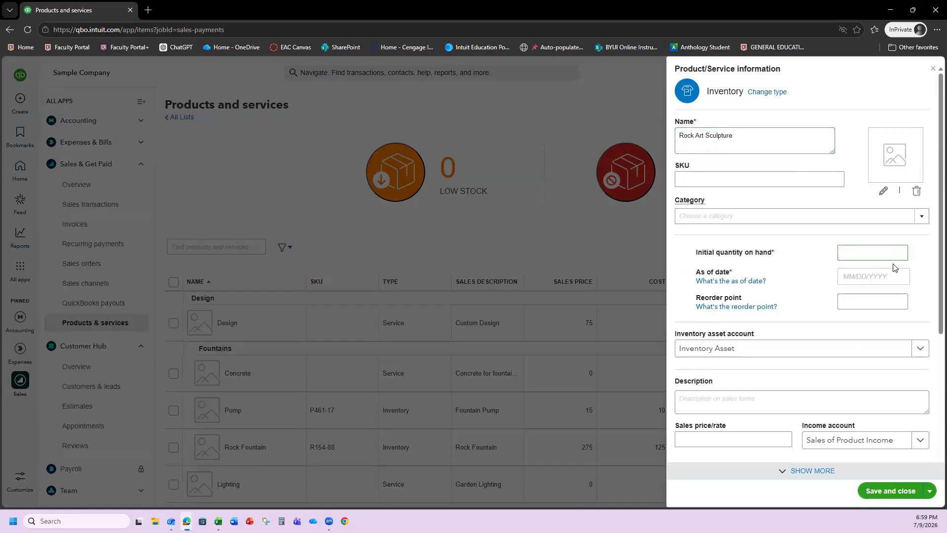
{"action": "type", "text": "0"}
{"action": "left_click", "coordinate": [872, 276]}
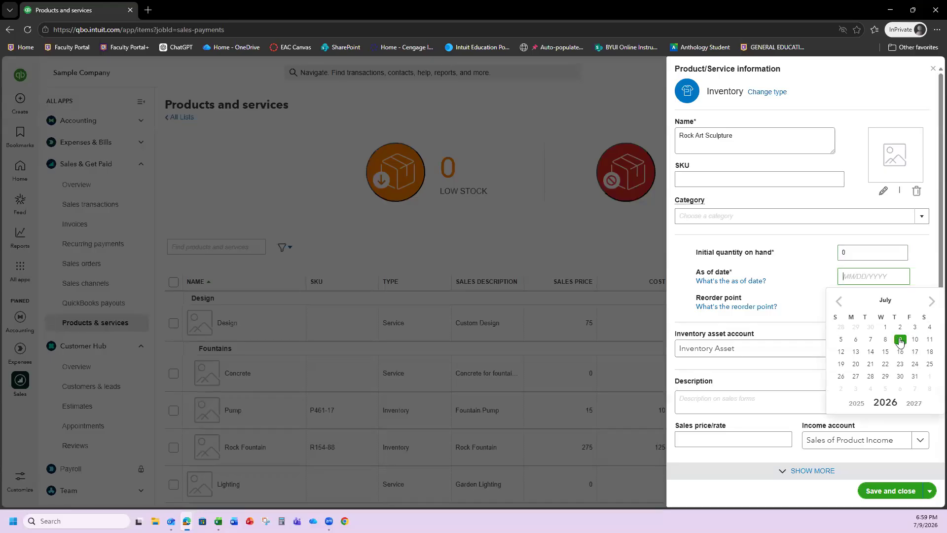
{"action": "left_click", "coordinate": [900, 341]}
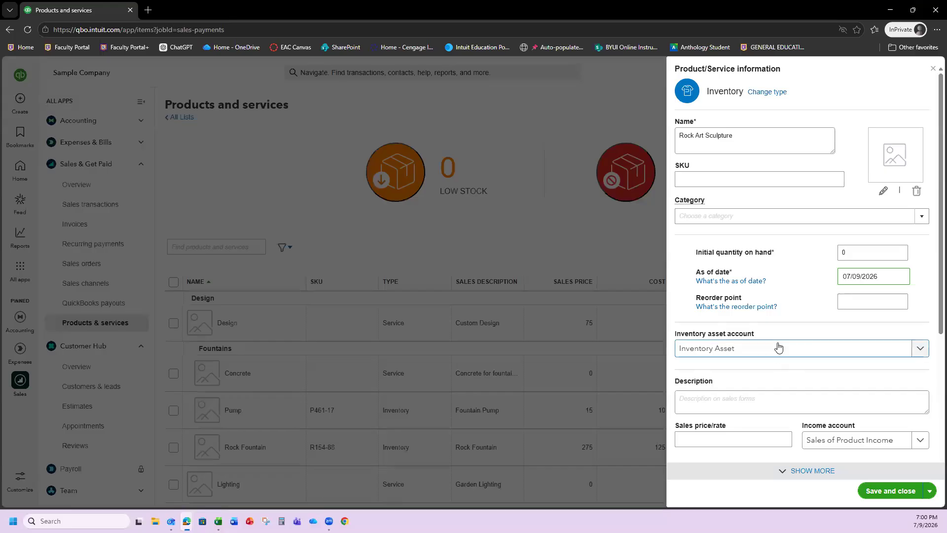
{"action": "scroll", "coordinate": [779, 345], "scroll_direction": "down", "scroll_amount": 2}
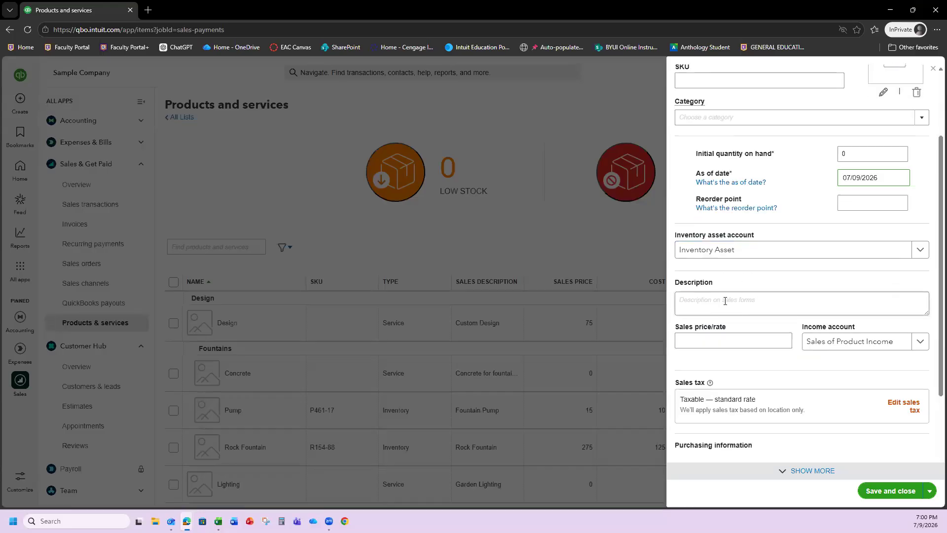
- Enter 1,200 as the Rock Art Sculpture sales price
{"action": "left_click", "coordinate": [717, 341]}
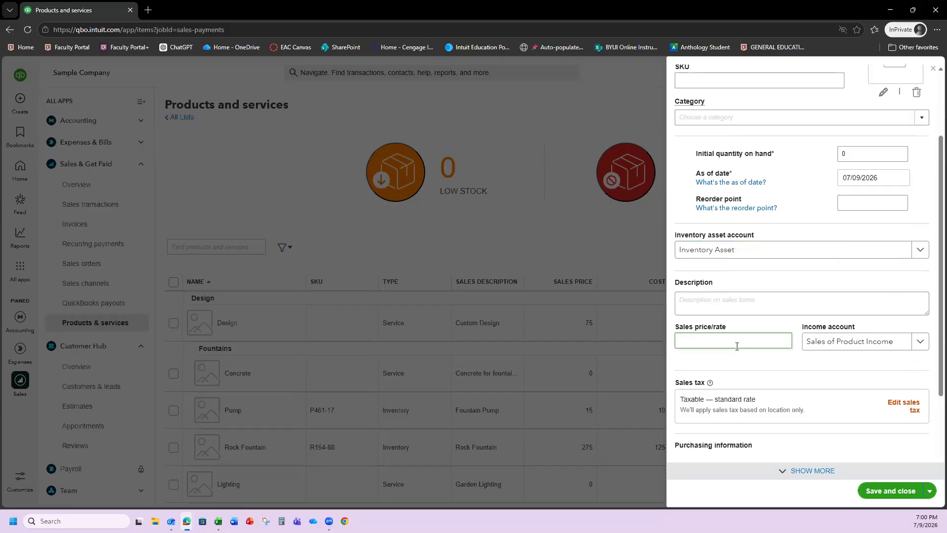
{"action": "type", "text": "1,2"}
{"action": "type", "text": "00"}
{"action": "left_click", "coordinate": [740, 355]}
{"action": "scroll", "coordinate": [748, 353], "scroll_direction": "down", "scroll_amount": 2}
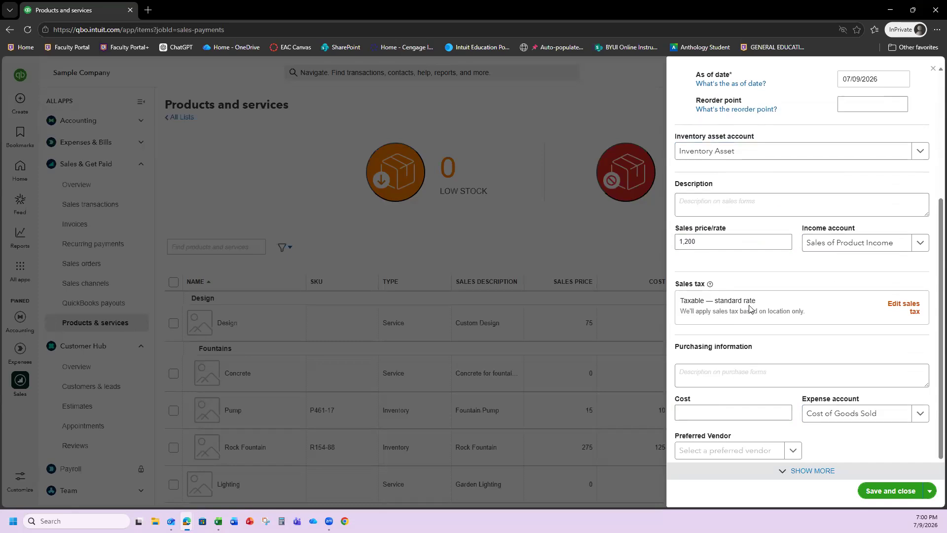
{"action": "scroll", "coordinate": [740, 313], "scroll_direction": "down", "scroll_amount": 1}
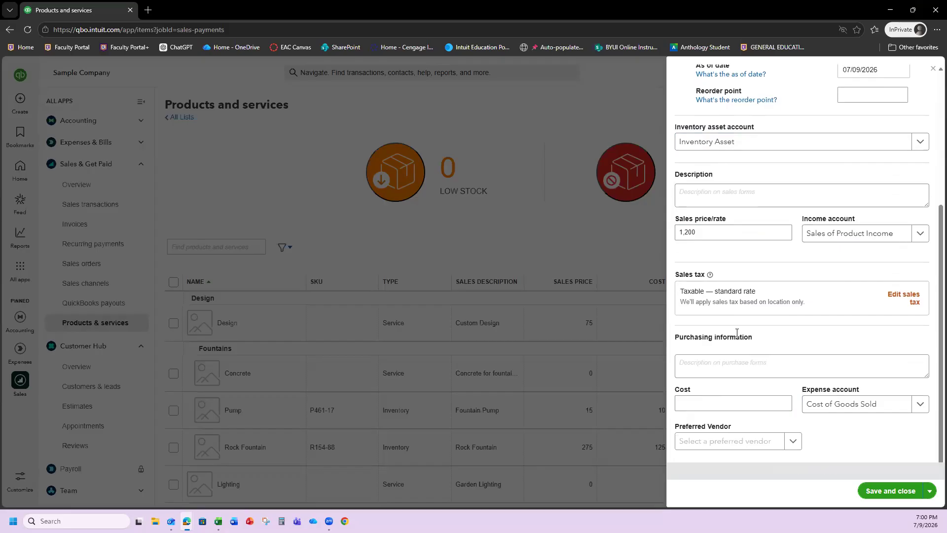
- Enter an 800 cost and save the Rock Art Sculpture item
{"action": "left_click", "coordinate": [705, 398]}
{"action": "type", "text": "800"}
{"action": "left_click", "coordinate": [772, 422]}
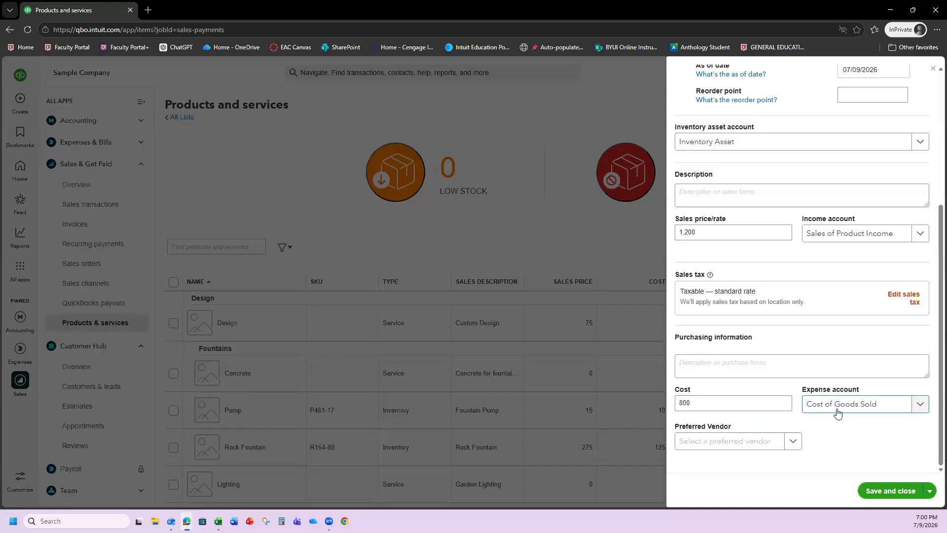
{"action": "scroll", "coordinate": [773, 412], "scroll_direction": "up", "scroll_amount": 4}
{"action": "scroll", "coordinate": [772, 412], "scroll_direction": "up", "scroll_amount": 1}
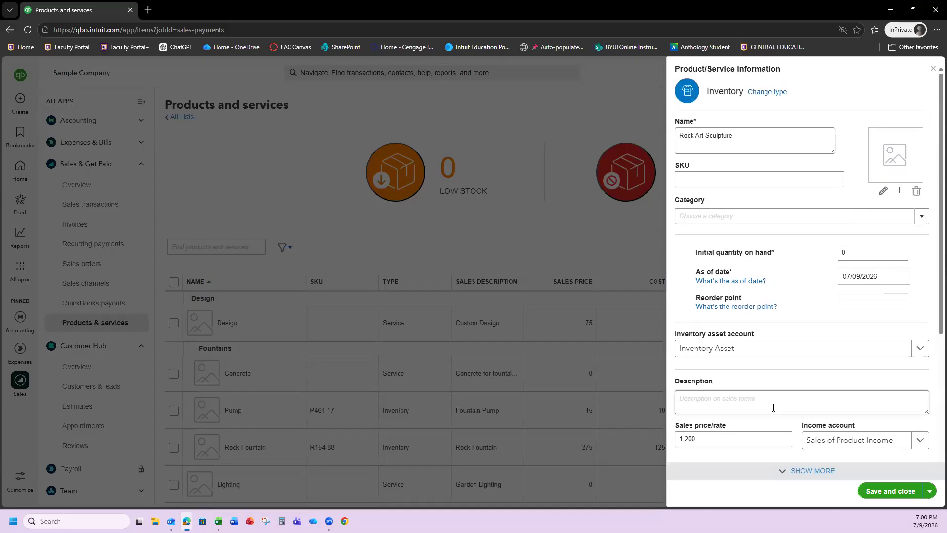
{"action": "scroll", "coordinate": [773, 408], "scroll_direction": "down", "scroll_amount": 5}
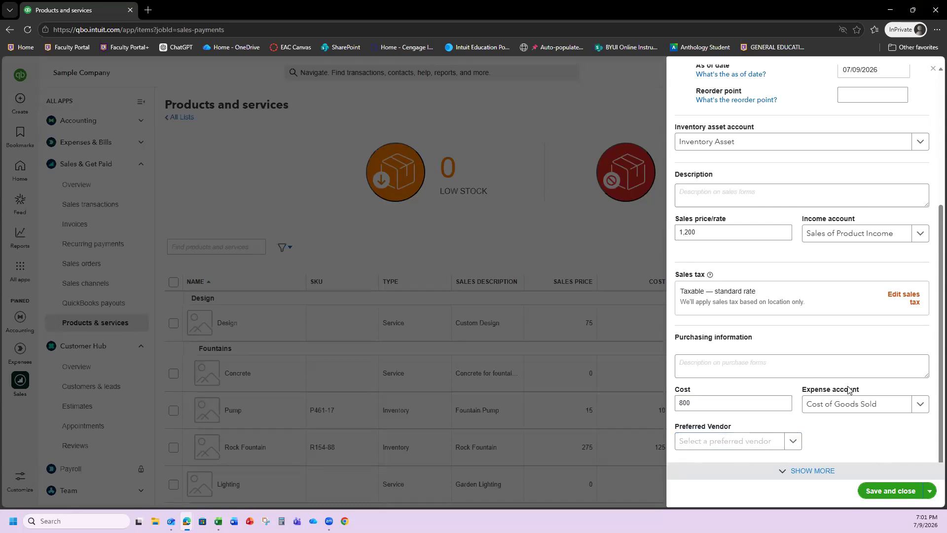
{"action": "left_click", "coordinate": [877, 493]}
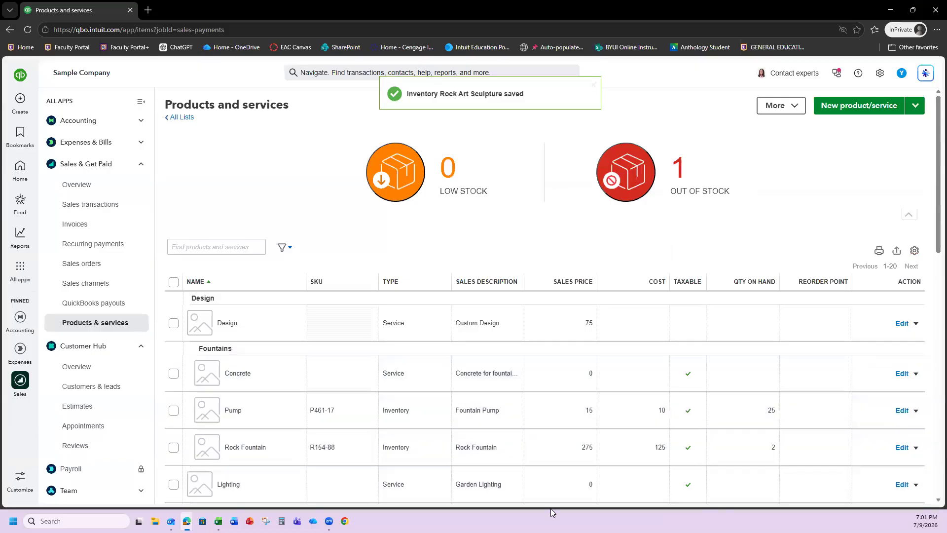
- Assign Rock Art Sculpture to the Design category and save the change
{"action": "scroll", "coordinate": [401, 405], "scroll_direction": "down", "scroll_amount": 3}
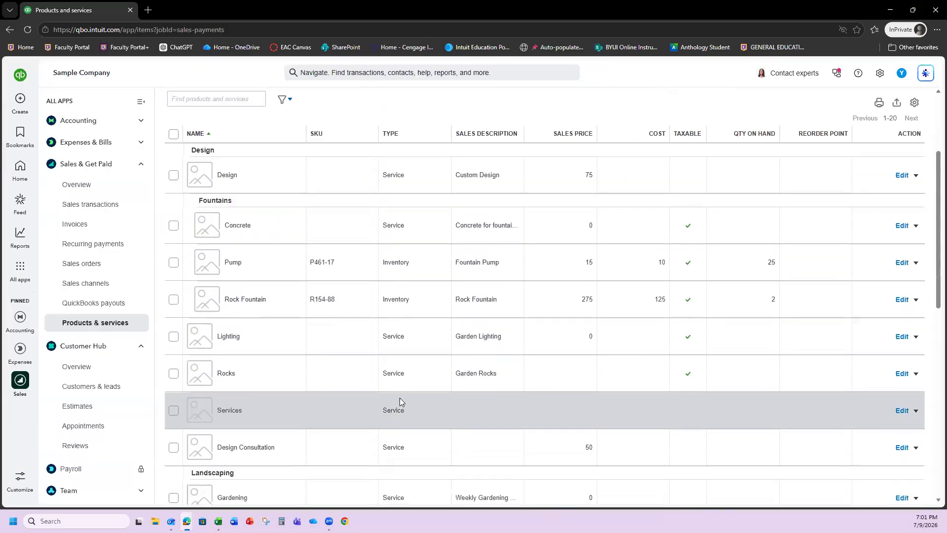
{"action": "scroll", "coordinate": [397, 393], "scroll_direction": "down", "scroll_amount": 5}
{"action": "scroll", "coordinate": [395, 391], "scroll_direction": "down", "scroll_amount": 5}
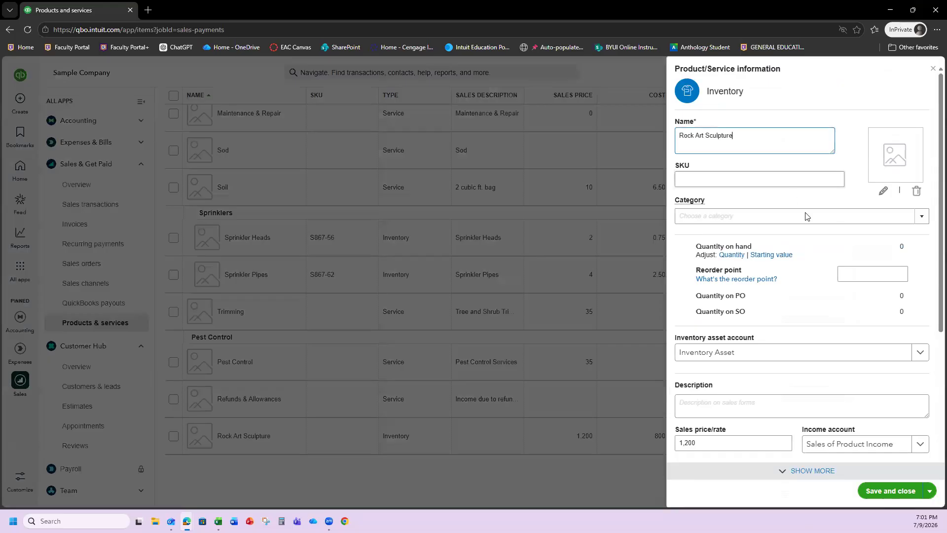
{"action": "left_click", "coordinate": [920, 218]}
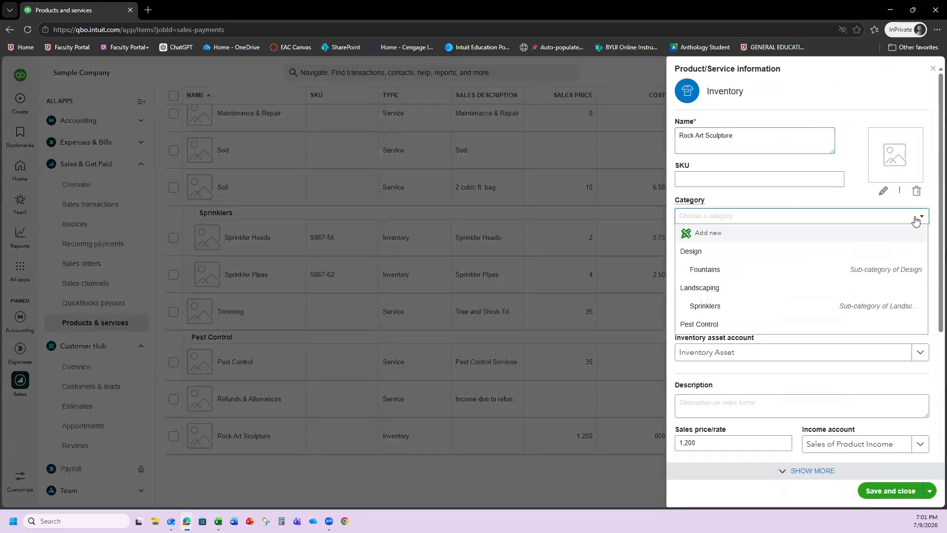
{"action": "left_click", "coordinate": [713, 252]}
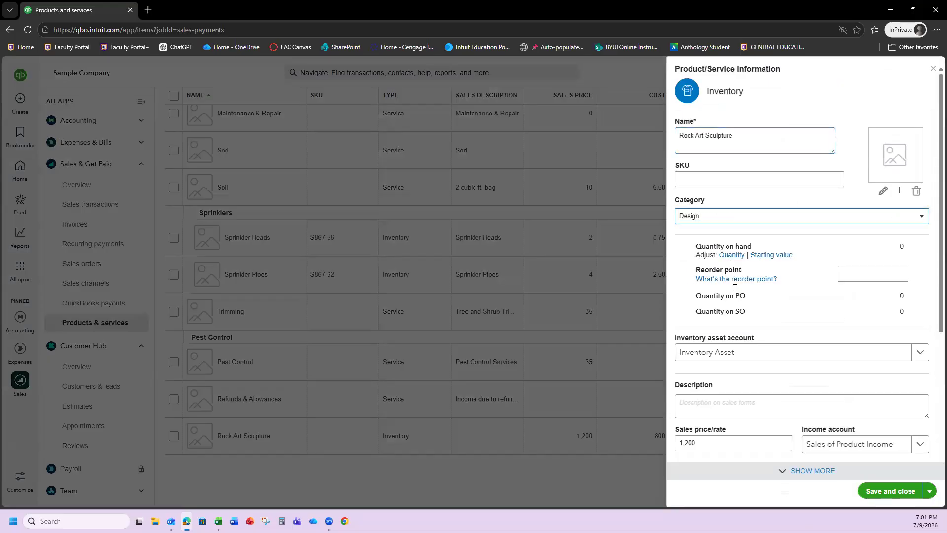
{"action": "left_click", "coordinate": [876, 492]}
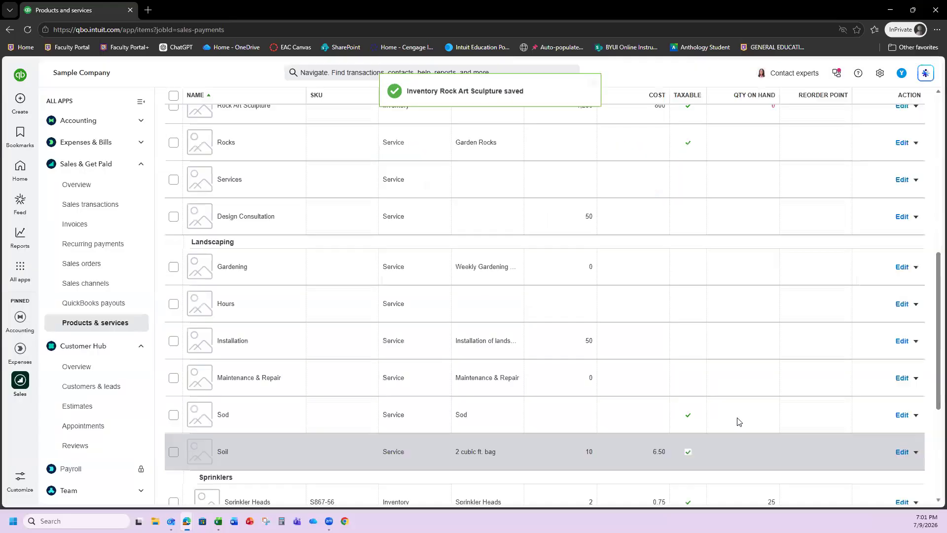
{"action": "scroll", "coordinate": [543, 304], "scroll_direction": "up", "scroll_amount": 5}
{"action": "scroll", "coordinate": [543, 304], "scroll_direction": "up", "scroll_amount": 3}
{"action": "scroll", "coordinate": [311, 233], "scroll_direction": "down", "scroll_amount": 2}
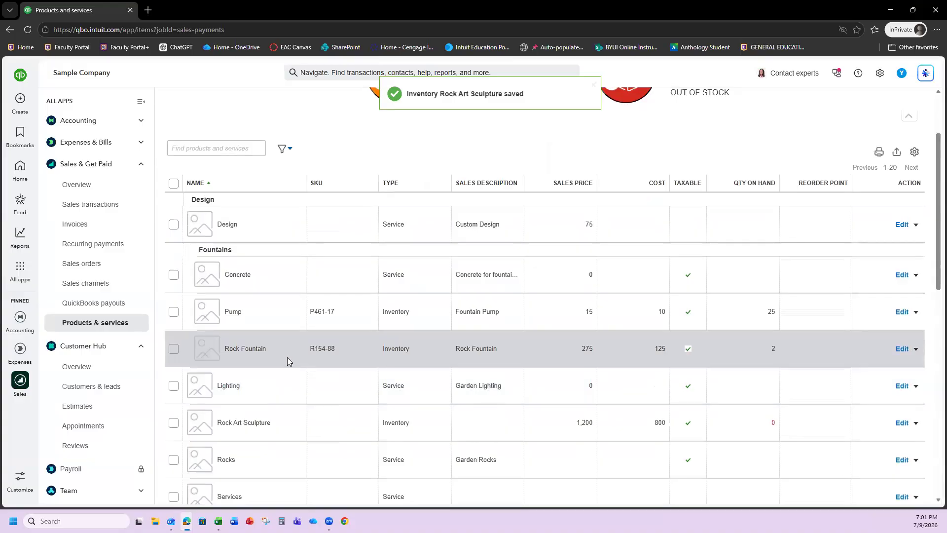
{"action": "scroll", "coordinate": [287, 357], "scroll_direction": "down", "scroll_amount": 2}
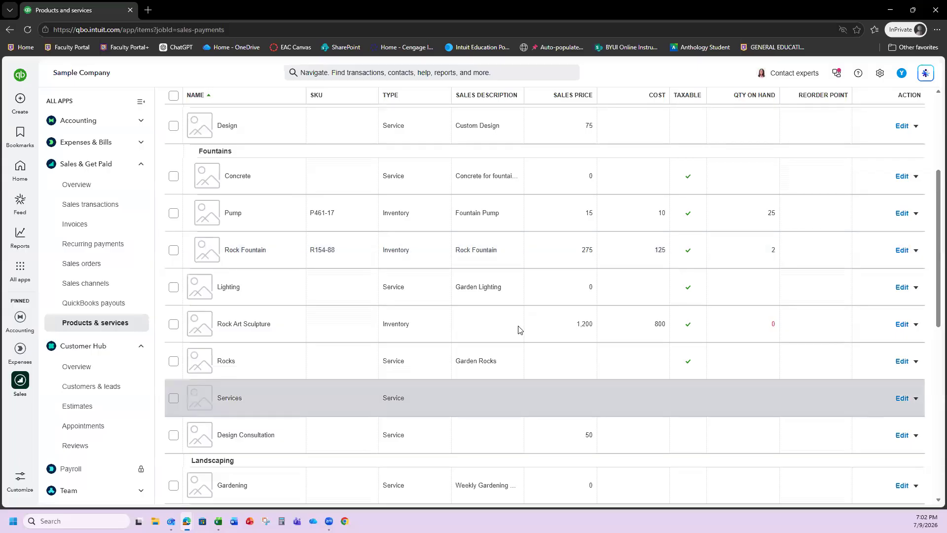
{"action": "scroll", "coordinate": [471, 309], "scroll_direction": "up", "scroll_amount": 4}
{"action": "scroll", "coordinate": [463, 291], "scroll_direction": "down", "scroll_amount": 3}
{"action": "scroll", "coordinate": [425, 256], "scroll_direction": "down", "scroll_amount": 1}
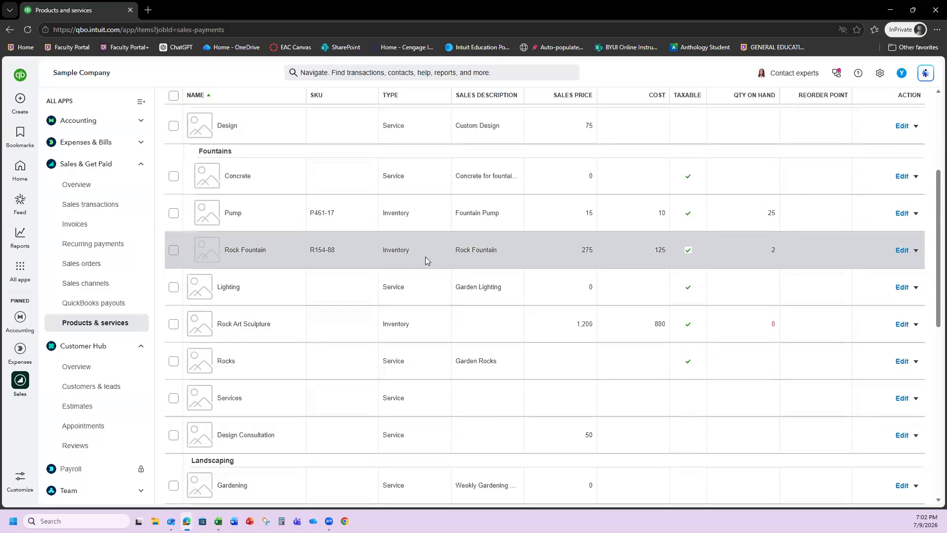
{"action": "scroll", "coordinate": [384, 355], "scroll_direction": "down", "scroll_amount": 2}
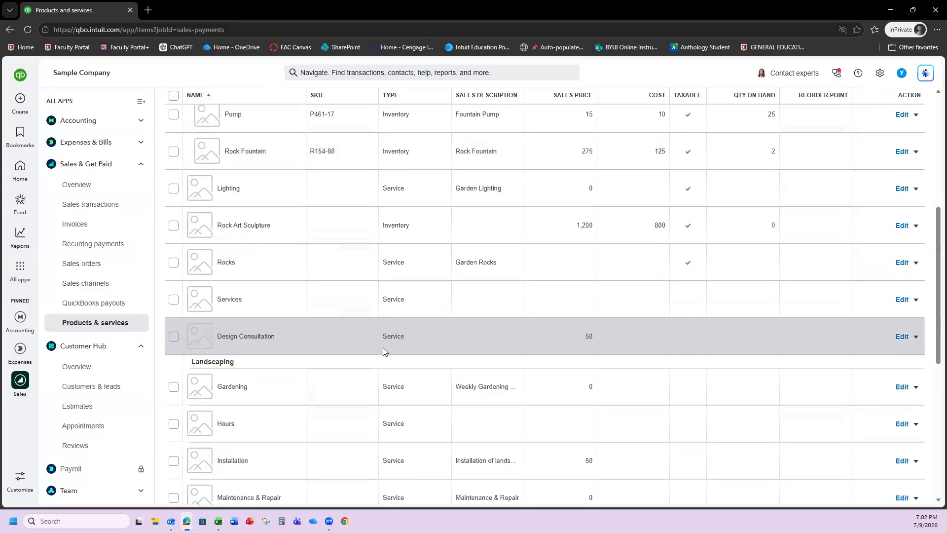
{"action": "scroll", "coordinate": [383, 347], "scroll_direction": "down", "scroll_amount": 3}
{"action": "scroll", "coordinate": [388, 339], "scroll_direction": "up", "scroll_amount": 4}
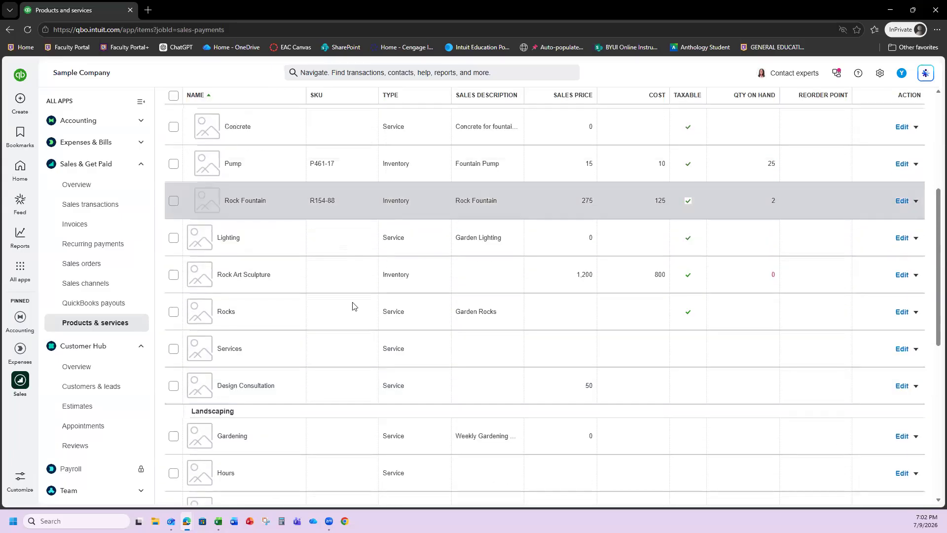
{"action": "scroll", "coordinate": [349, 310], "scroll_direction": "up", "scroll_amount": 3}
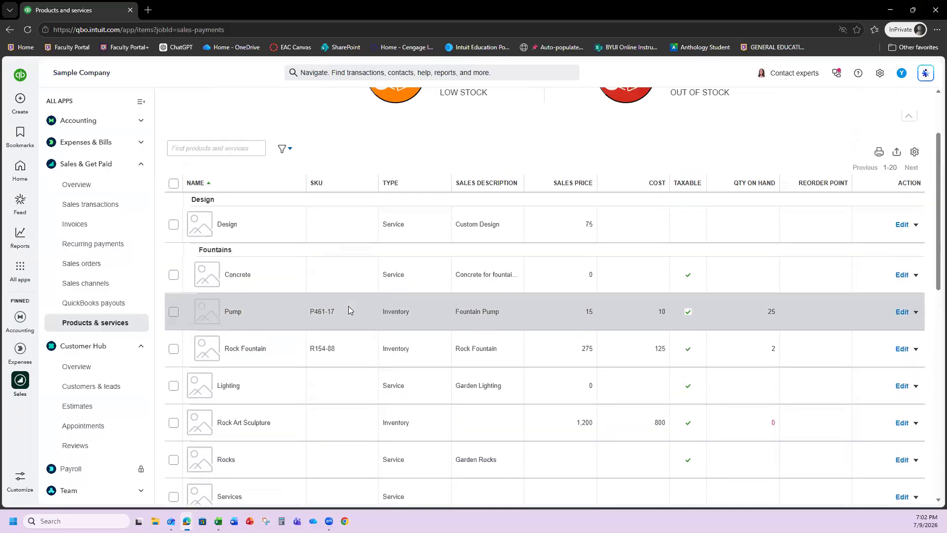
{"action": "scroll", "coordinate": [346, 307], "scroll_direction": "down", "scroll_amount": 1}
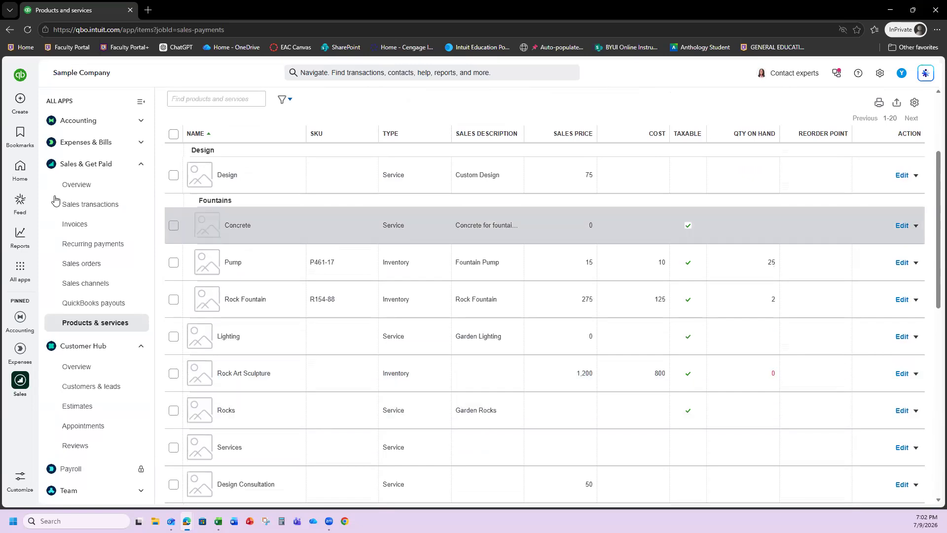
- Search the reports for the customer list and open Customer Contact List
{"action": "left_click", "coordinate": [20, 232]}
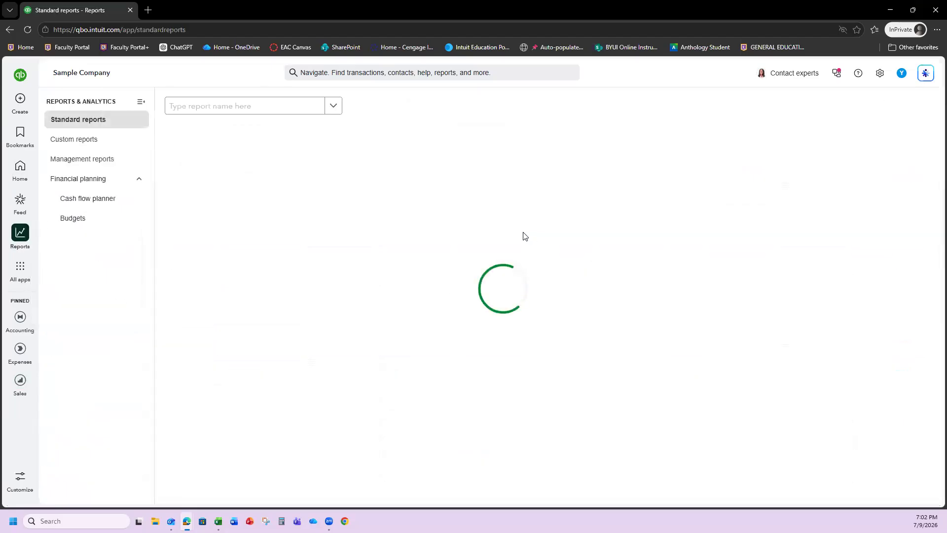
{"action": "left_click", "coordinate": [227, 106]}
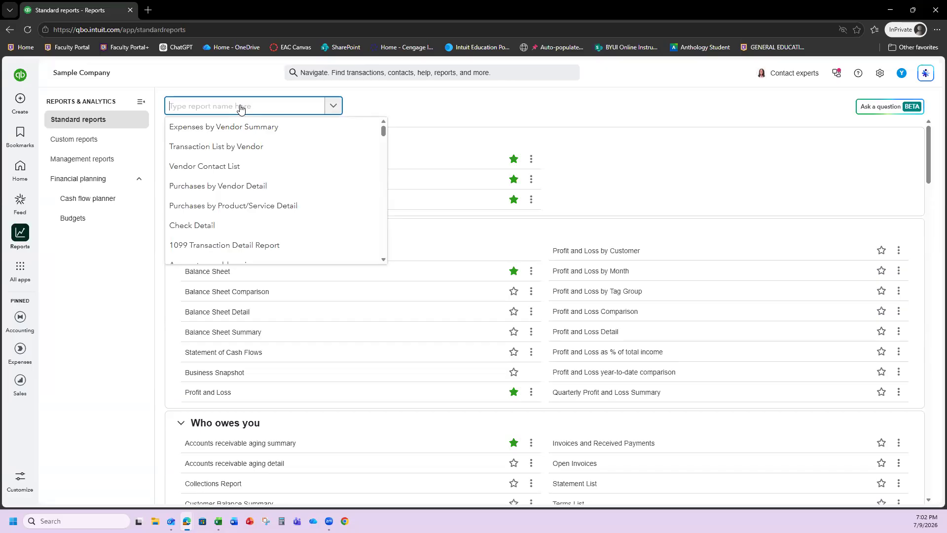
{"action": "type", "text": "customer list"}
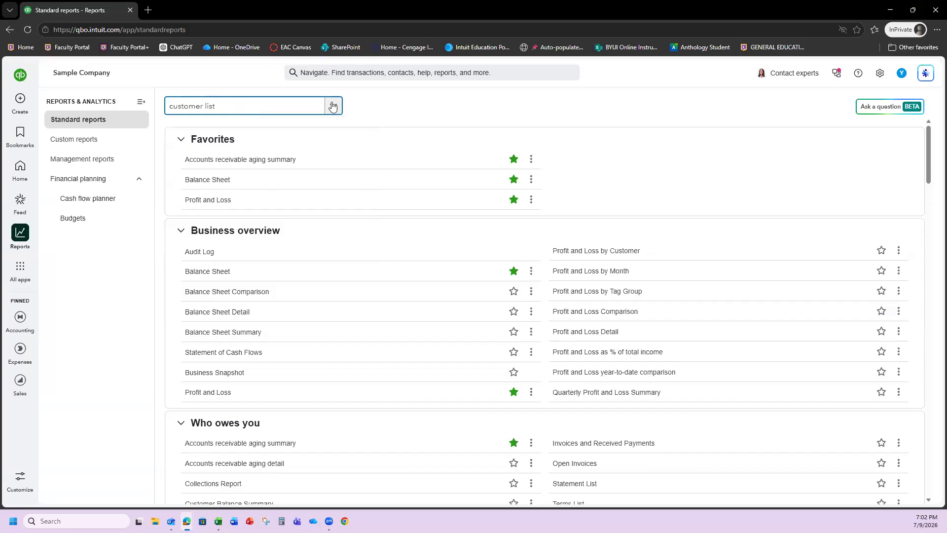
{"action": "key", "text": "BackSpace"}
{"action": "key", "text": "BackSpace"}
{"action": "key", "text": "BackSpace"}
{"action": "key", "text": "BackSpace"}
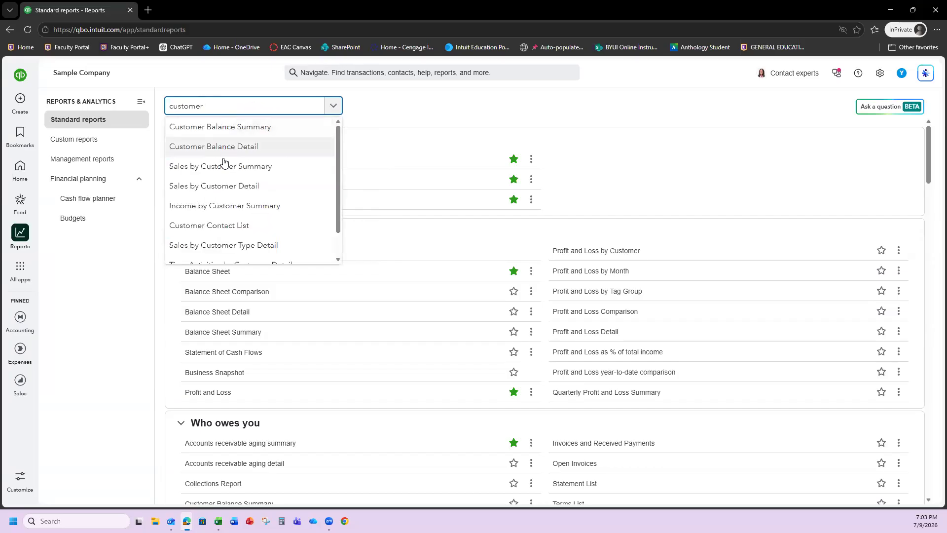
{"action": "left_click", "coordinate": [219, 227]}
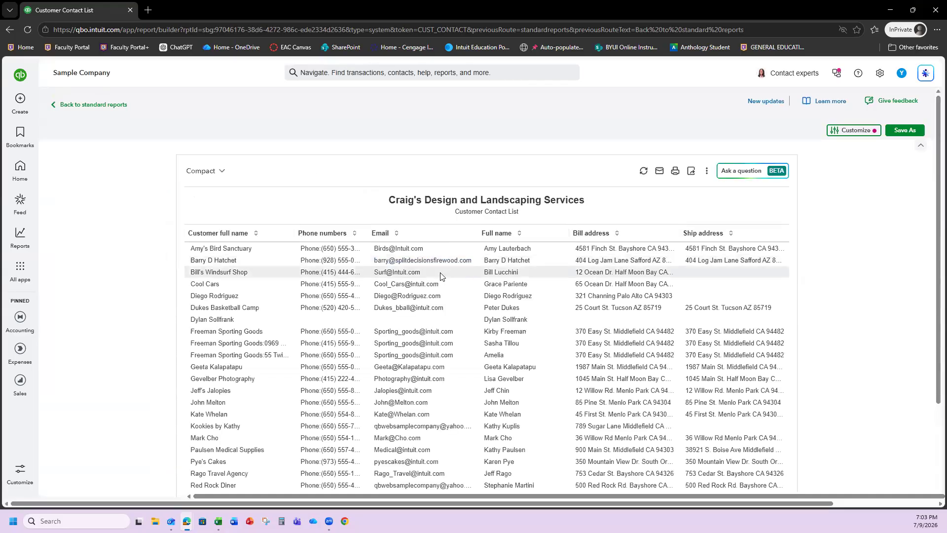
- Save the Customer Contact List as CustomerContactList.pdf and return to Standard reports
{"action": "scroll", "coordinate": [439, 273], "scroll_direction": "down", "scroll_amount": 2}
{"action": "scroll", "coordinate": [440, 278], "scroll_direction": "down", "scroll_amount": 1}
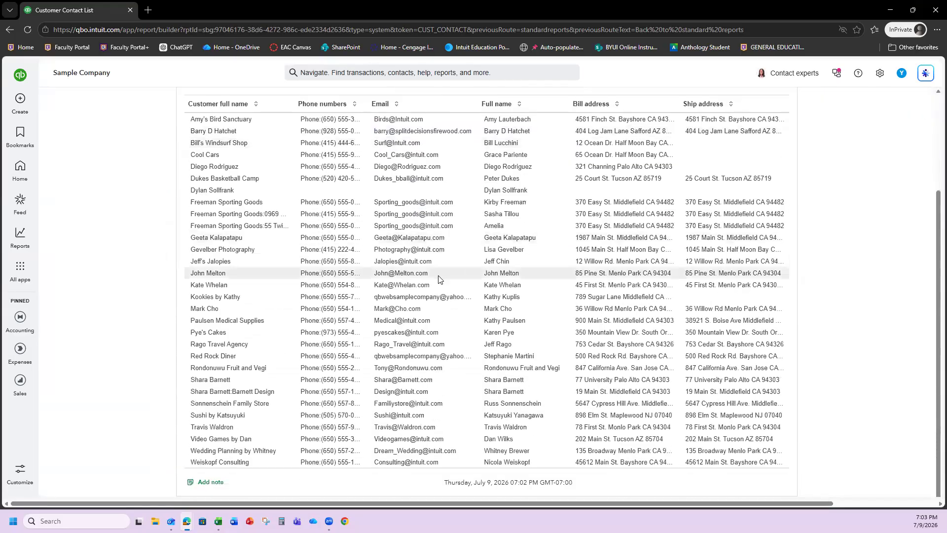
{"action": "scroll", "coordinate": [440, 278], "scroll_direction": "up", "scroll_amount": 3}
{"action": "scroll", "coordinate": [487, 304], "scroll_direction": "up", "scroll_amount": 1}
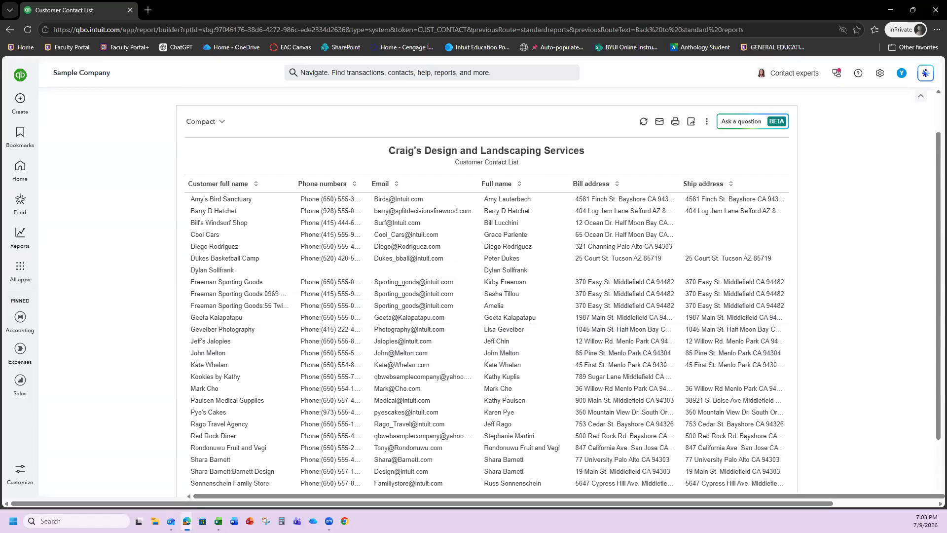
{"action": "scroll", "coordinate": [745, 267], "scroll_direction": "up", "scroll_amount": 1}
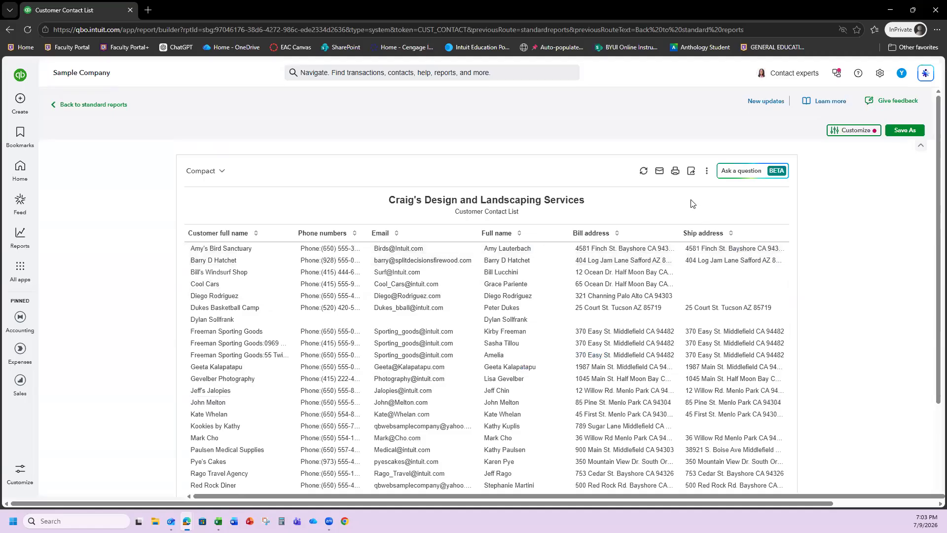
{"action": "left_click", "coordinate": [675, 172]}
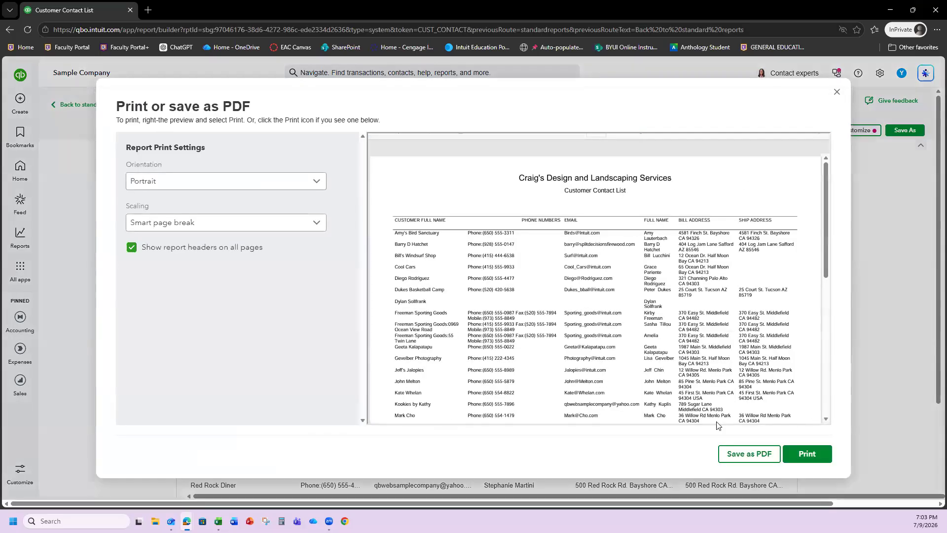
{"action": "left_click", "coordinate": [724, 452]}
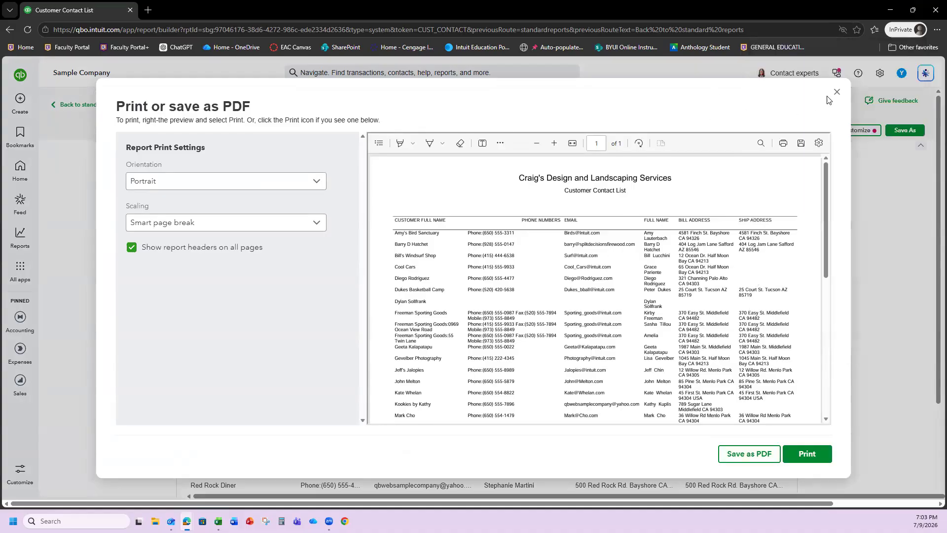
{"action": "left_click", "coordinate": [835, 94]}
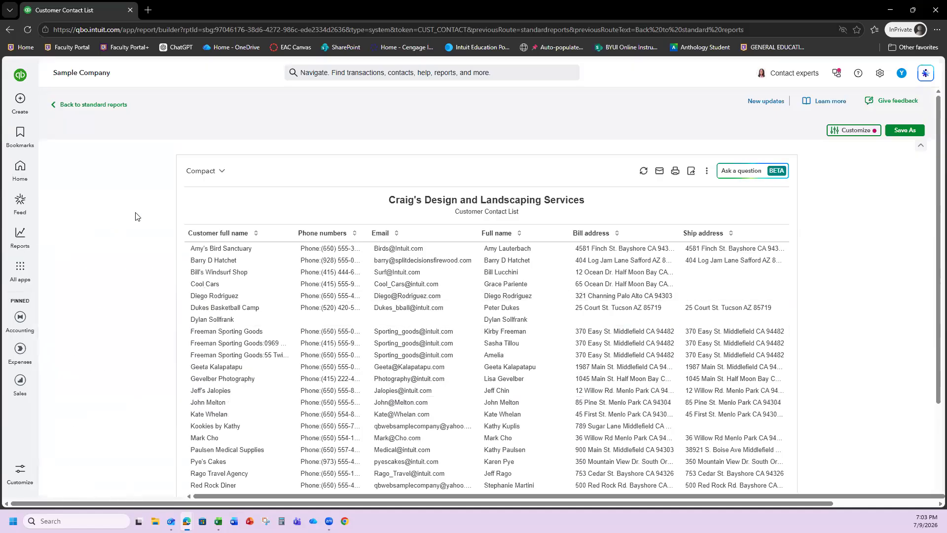
{"action": "left_click", "coordinate": [89, 106]}
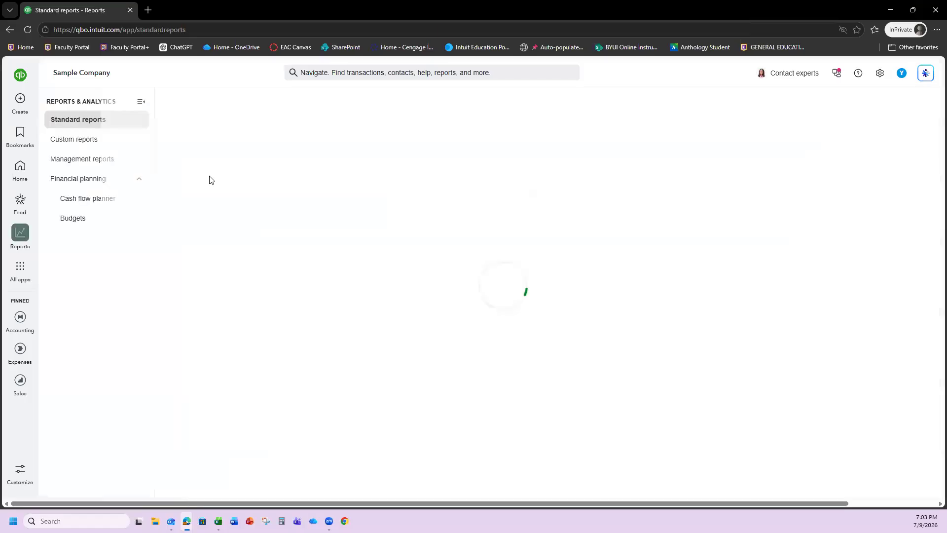
- Search reports for 'product' and open the Product/Service List report
{"action": "left_click", "coordinate": [242, 107]}
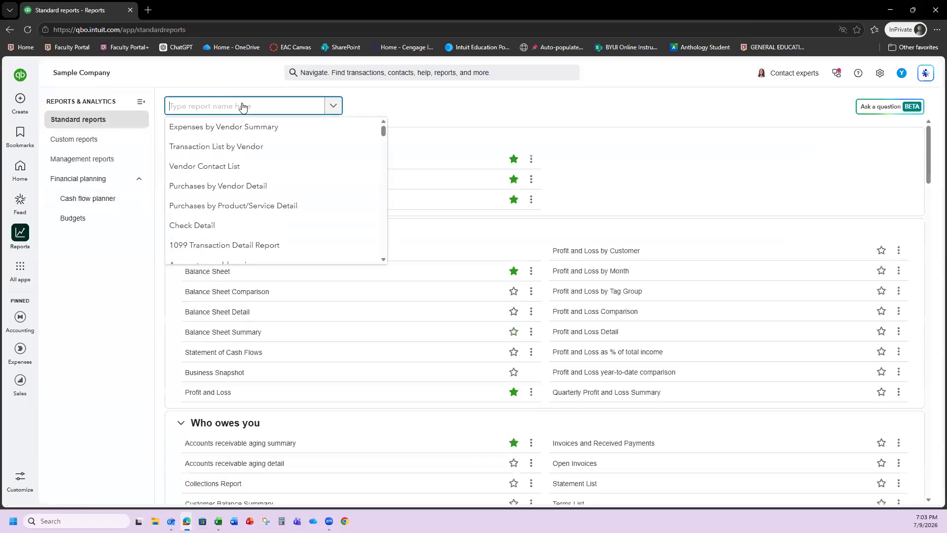
{"action": "type", "text": "product"}
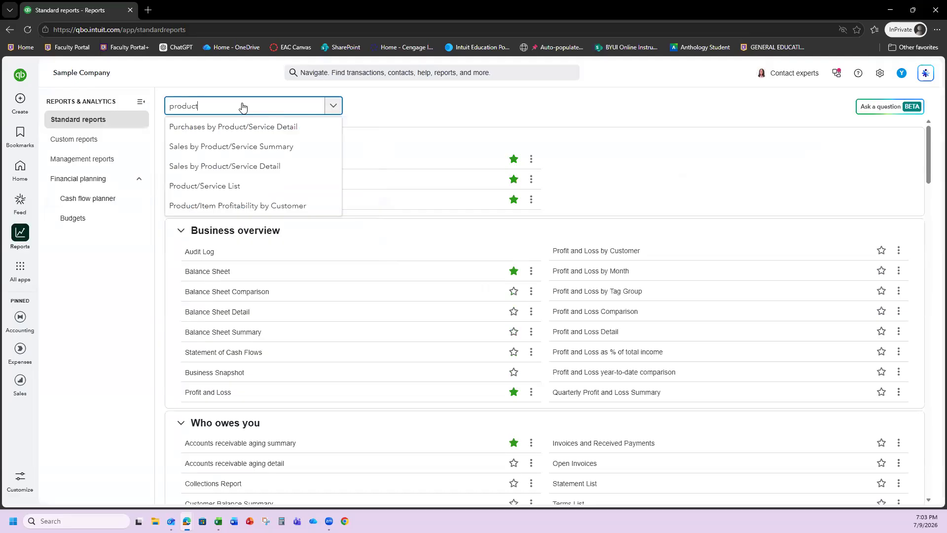
{"action": "left_click", "coordinate": [217, 186]}
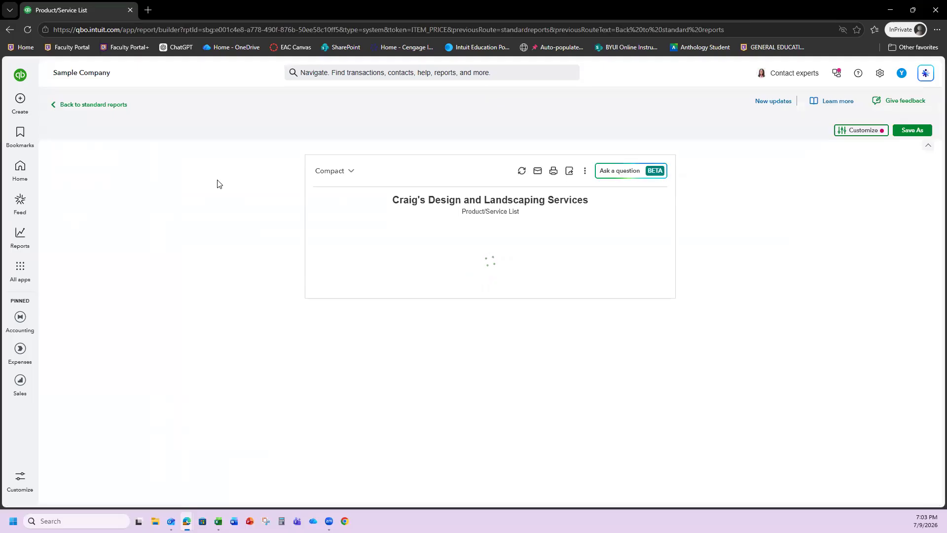
{"action": "scroll", "coordinate": [562, 335], "scroll_direction": "down", "scroll_amount": 1}
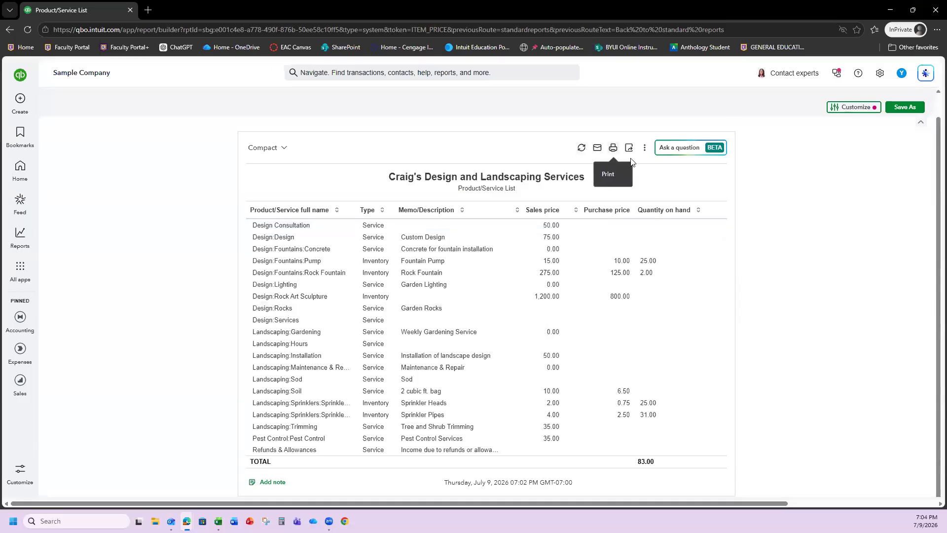
- Save the Product/Service List report as a PDF and bring the Canvas assignment window onscreen
{"action": "left_click", "coordinate": [612, 150]}
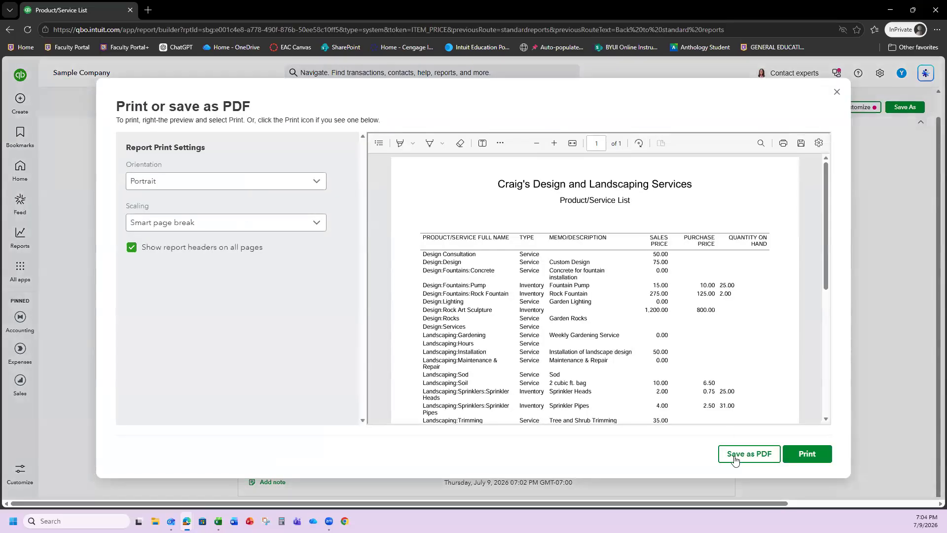
{"action": "left_click", "coordinate": [730, 453]}
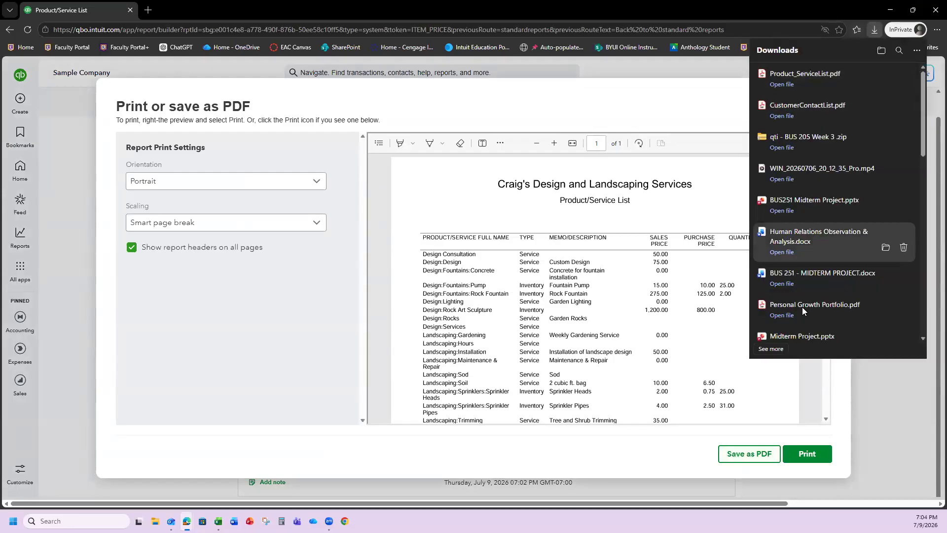
{"action": "left_click", "coordinate": [871, 410]}
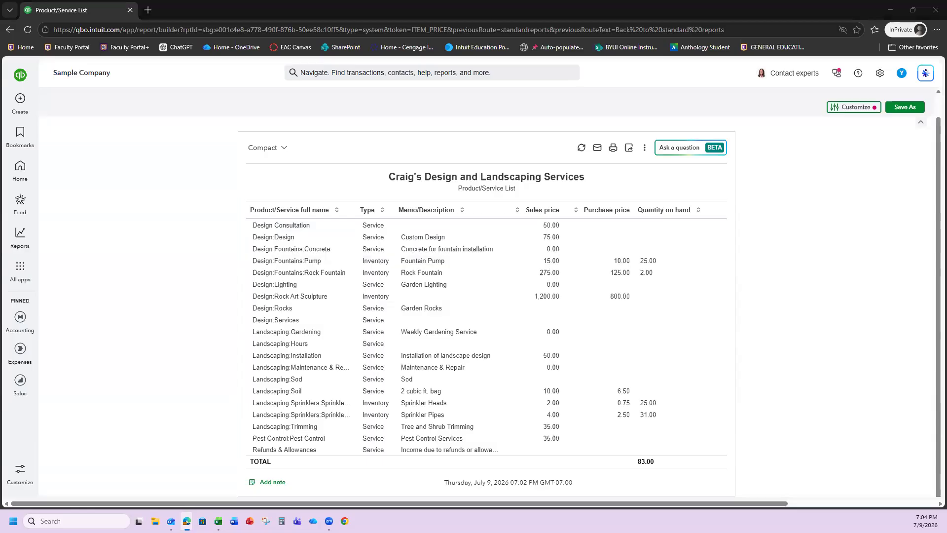
{"action": "left_click_drag", "start_coordinate": [0, 100], "coordinate": [447, 101]}
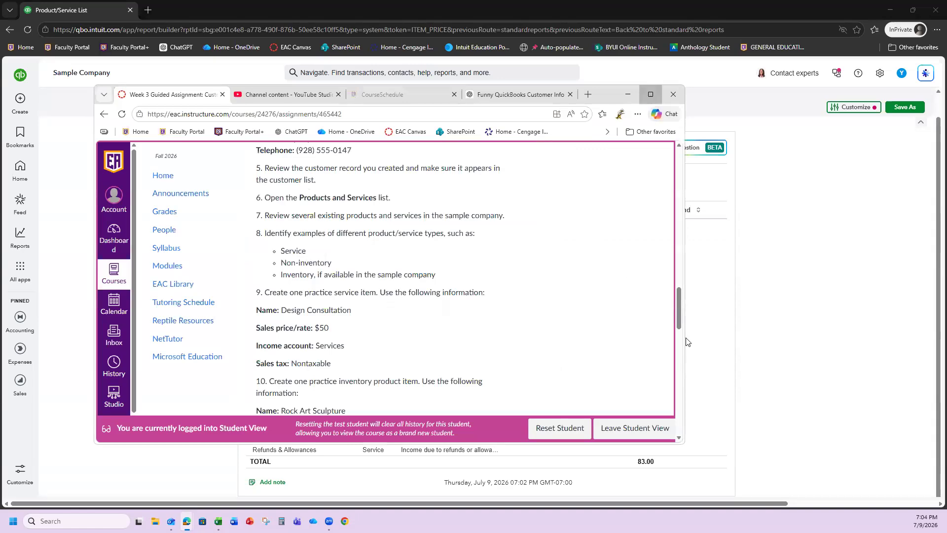
- Start the Week 3 assignment submission and attach Product_ServiceList.pdf
{"action": "key", "text": "super+Up"}
{"action": "scroll", "coordinate": [261, 286], "scroll_direction": "down", "scroll_amount": 10}
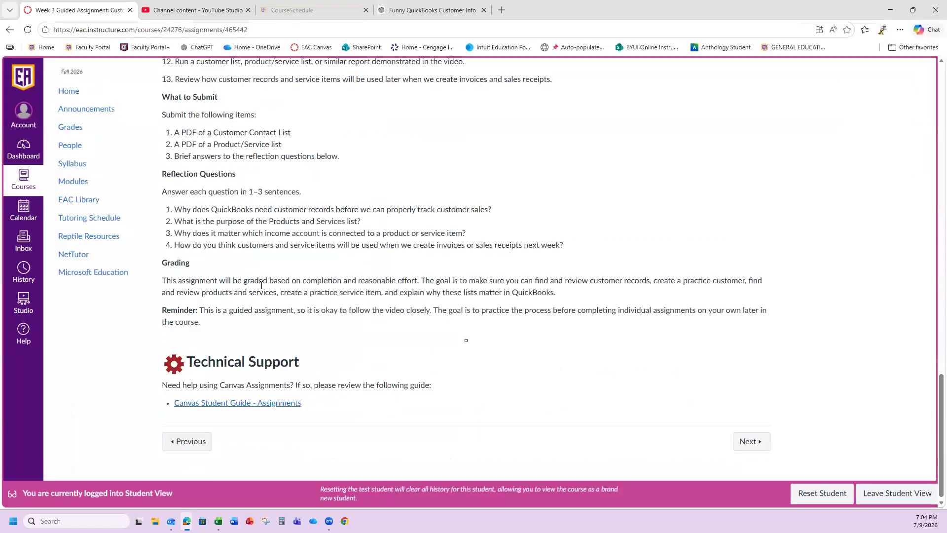
{"action": "scroll", "coordinate": [260, 286], "scroll_direction": "up", "scroll_amount": 15}
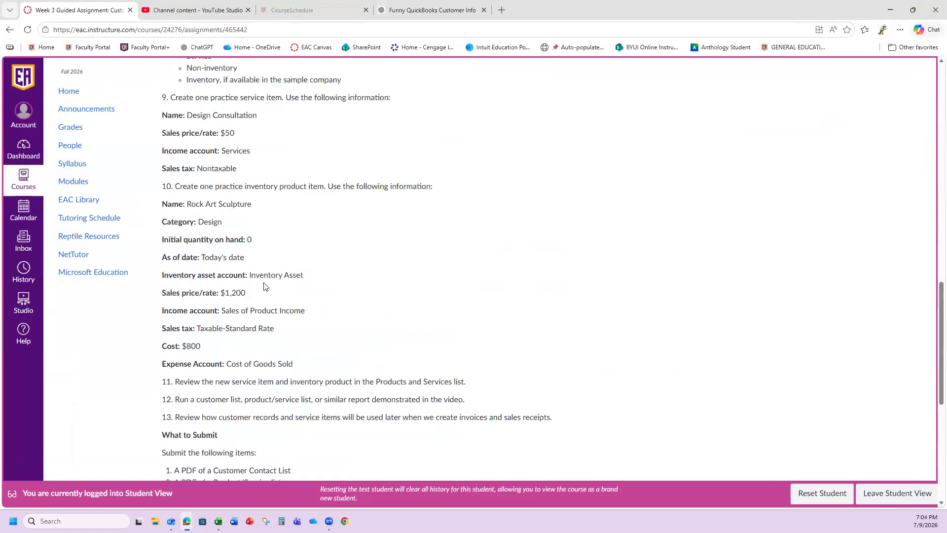
{"action": "scroll", "coordinate": [265, 283], "scroll_direction": "up", "scroll_amount": 5}
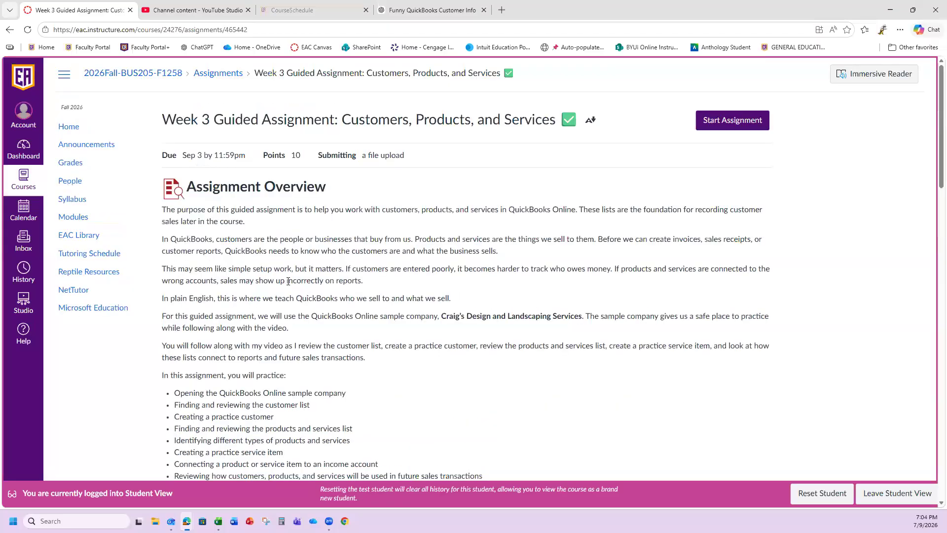
{"action": "left_click", "coordinate": [760, 122]}
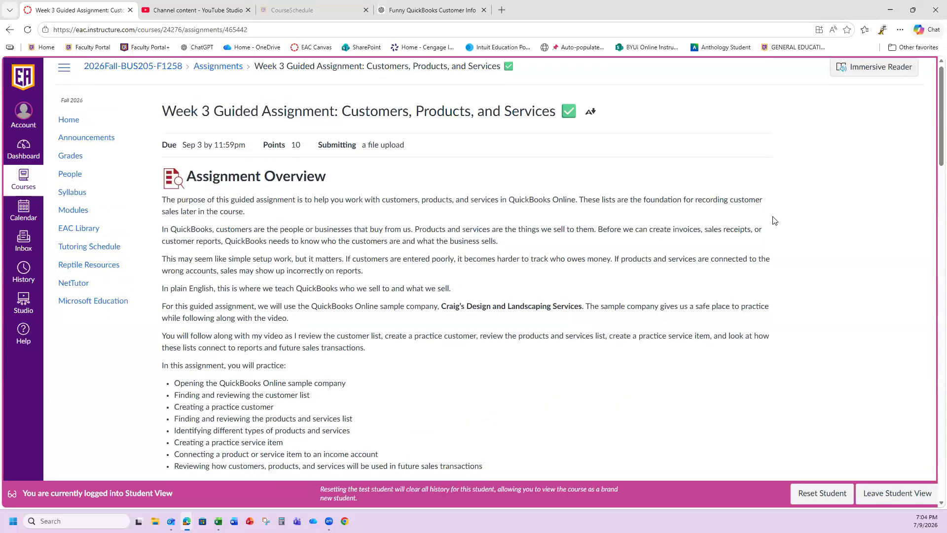
{"action": "left_click", "coordinate": [227, 283]}
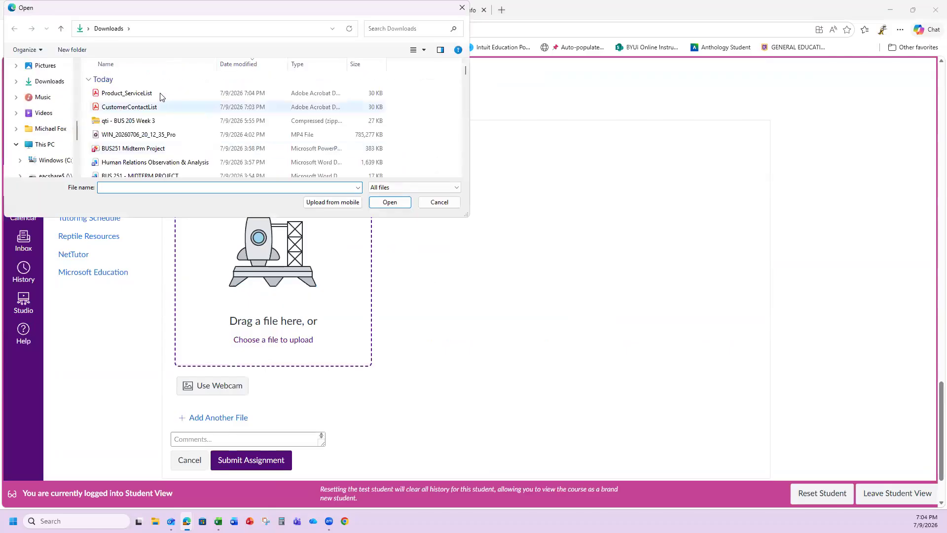
{"action": "left_click", "coordinate": [161, 93]}
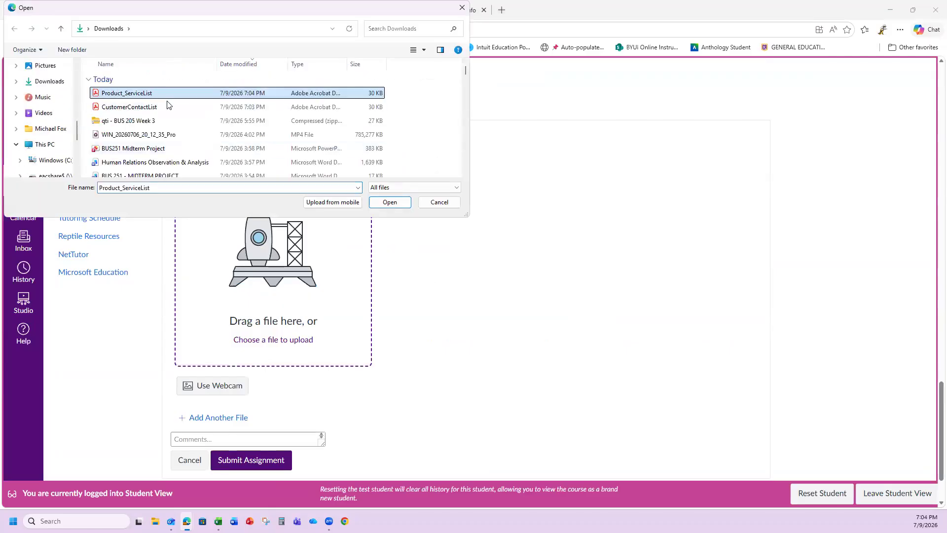
{"action": "left_click", "coordinate": [398, 203]}
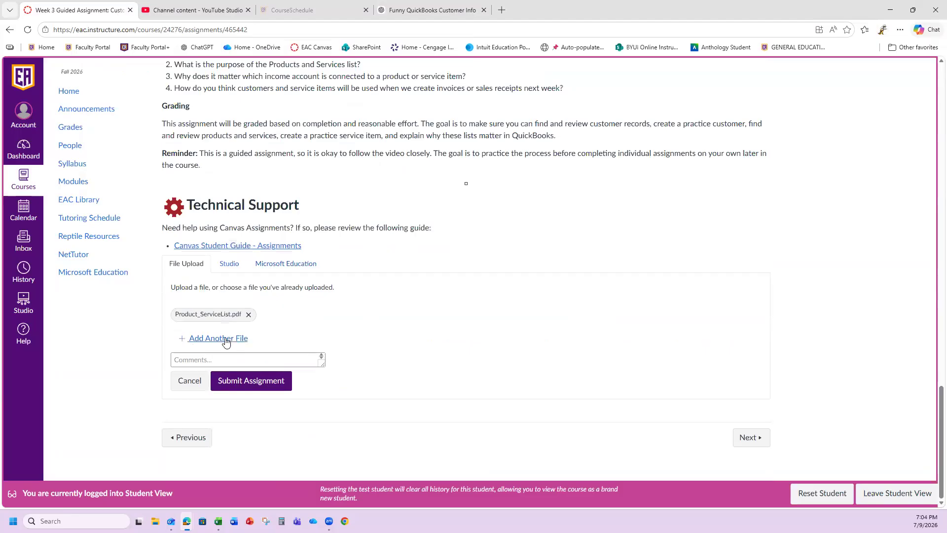
- Add CustomerContactList.pdf as a second file to the submission
{"action": "left_click", "coordinate": [224, 339]}
{"action": "scroll", "coordinate": [230, 365], "scroll_direction": "down", "scroll_amount": 5}
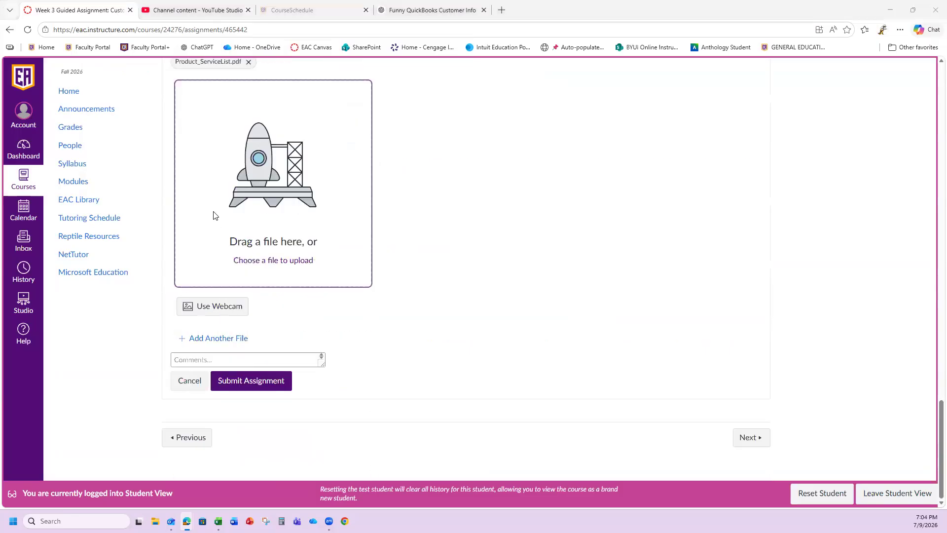
{"action": "left_click", "coordinate": [212, 214]}
{"action": "left_click", "coordinate": [118, 107]}
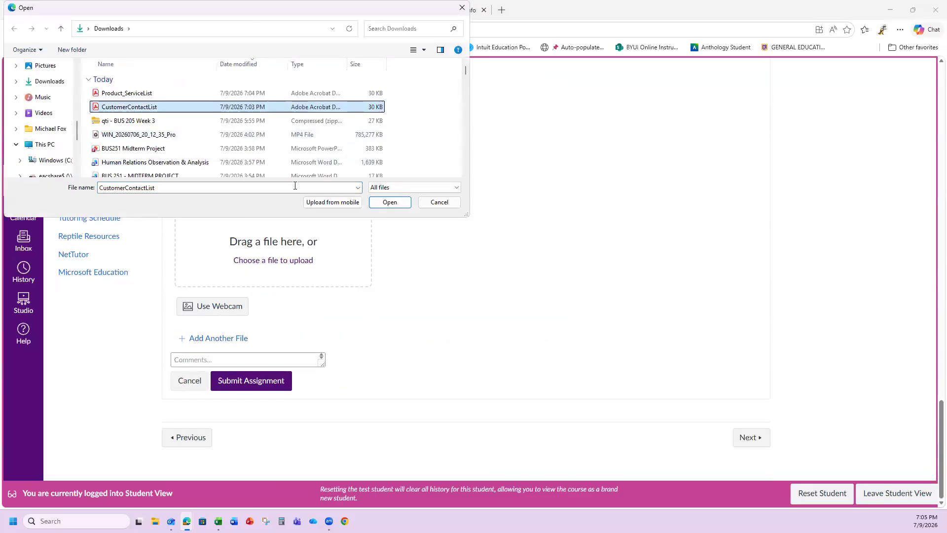
{"action": "left_click", "coordinate": [389, 202]}
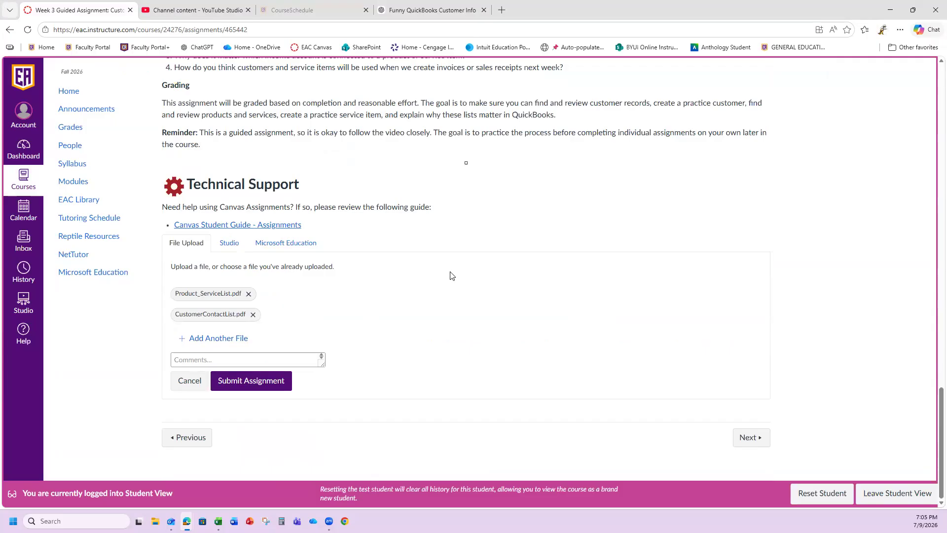
{"action": "scroll", "coordinate": [428, 276], "scroll_direction": "up", "scroll_amount": 3}
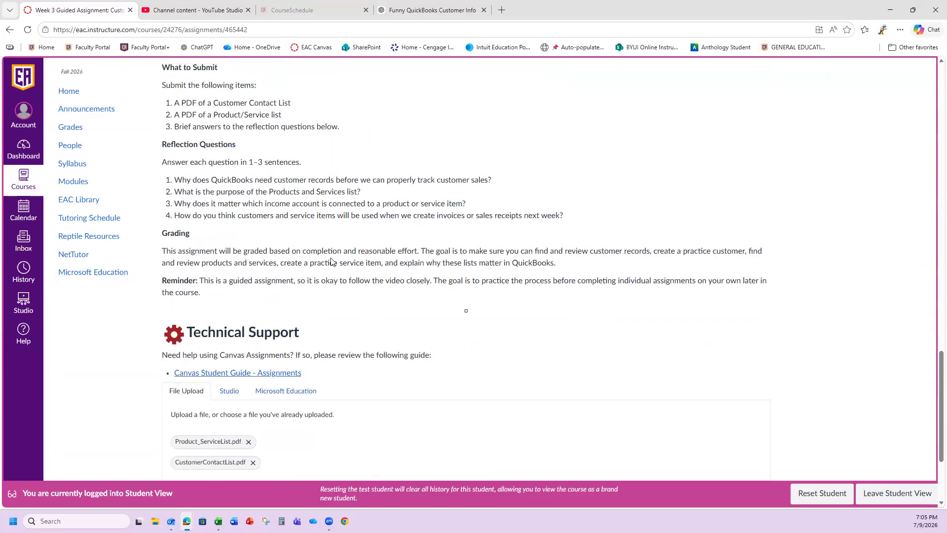
{"action": "scroll", "coordinate": [331, 261], "scroll_direction": "up", "scroll_amount": 1}
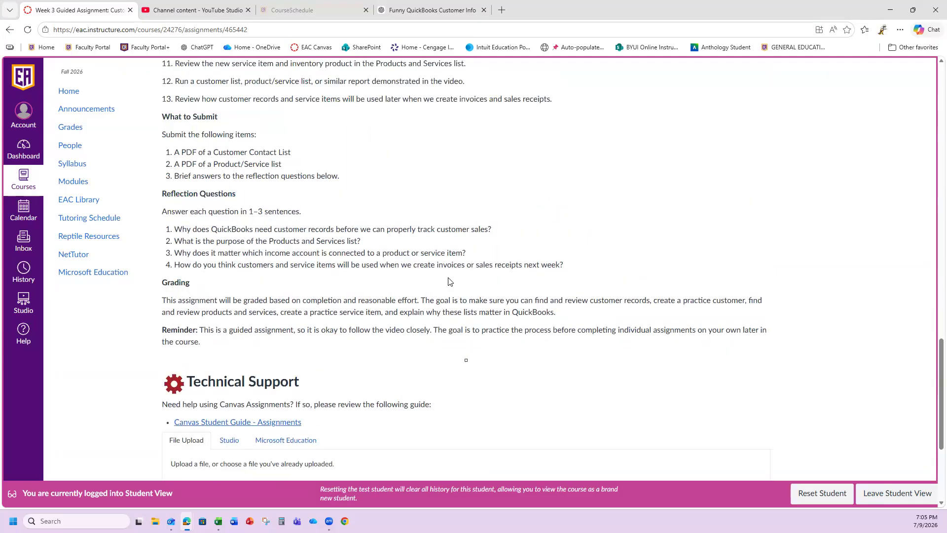
{"action": "scroll", "coordinate": [450, 282], "scroll_direction": "down", "scroll_amount": 4}
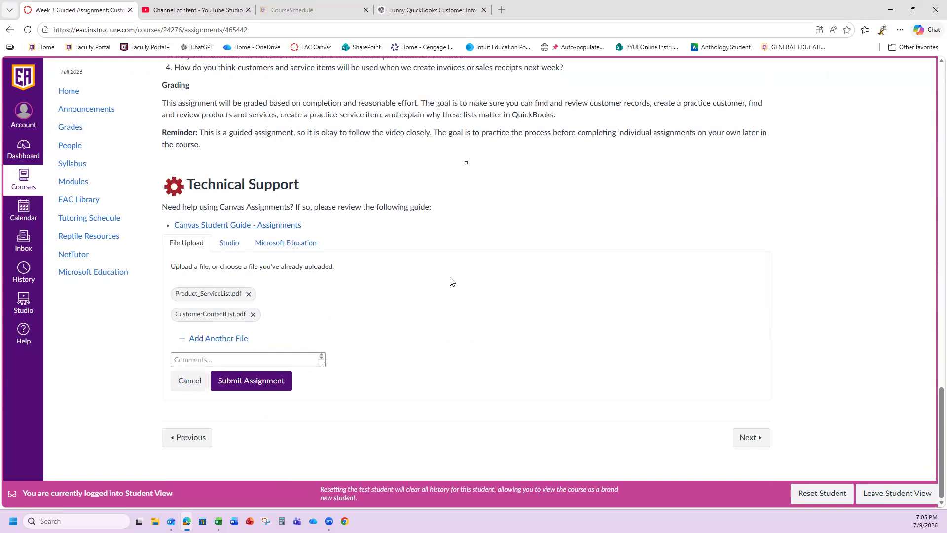
{"action": "scroll", "coordinate": [450, 281], "scroll_direction": "up", "scroll_amount": 15}
{"action": "scroll", "coordinate": [450, 281], "scroll_direction": "up", "scroll_amount": 10}
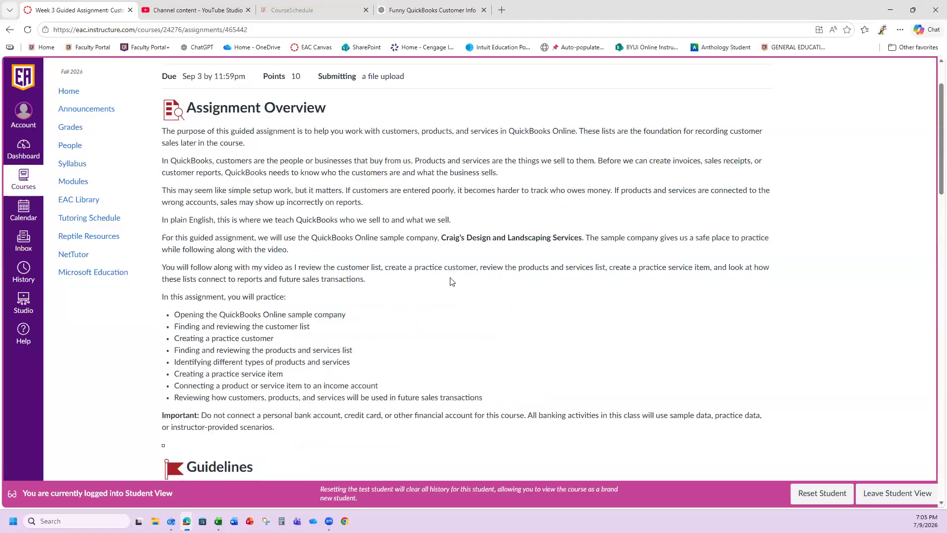